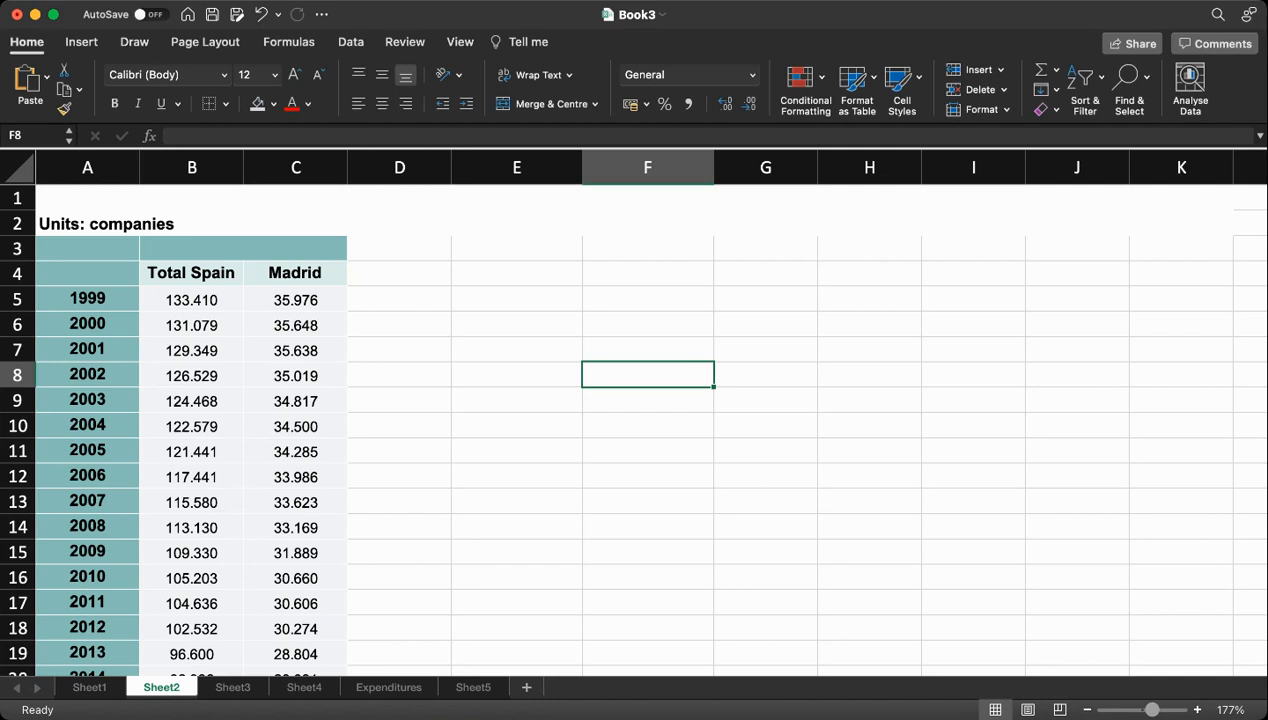
Find the COVARIANCE.S function by searching "covar" and insert it into cell F8
left_click(149, 136)
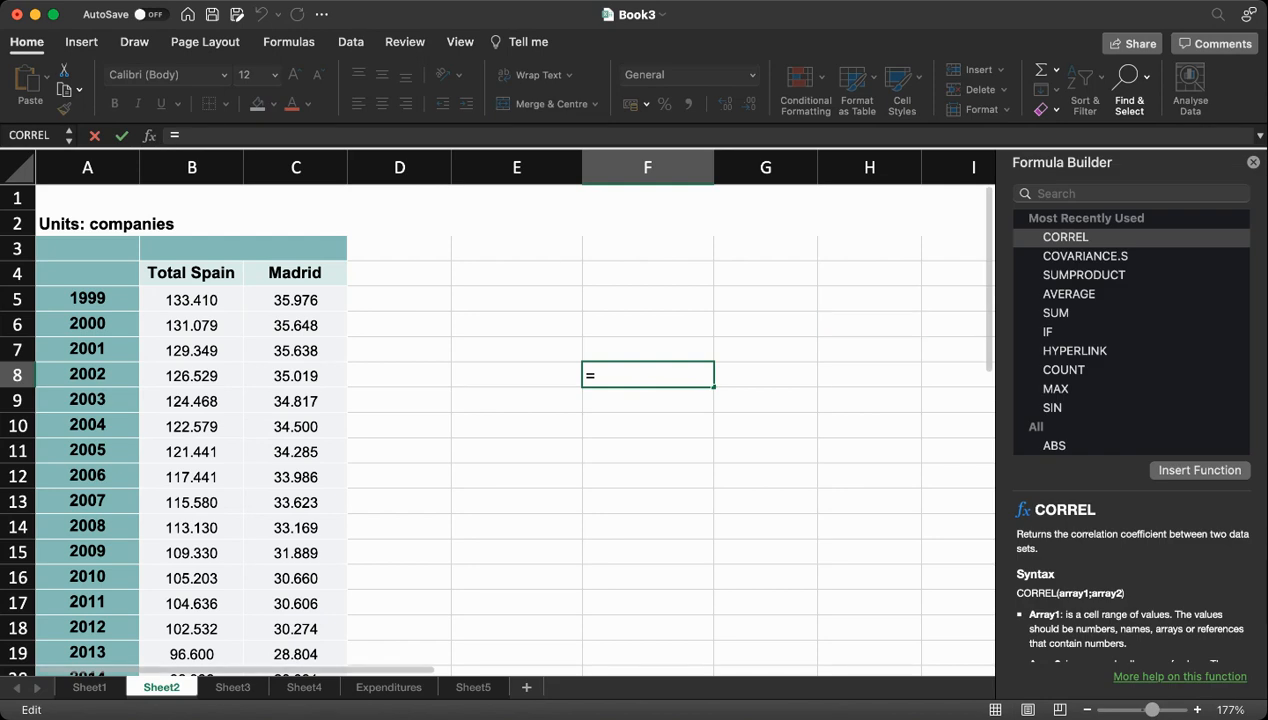
left_click(1131, 194)
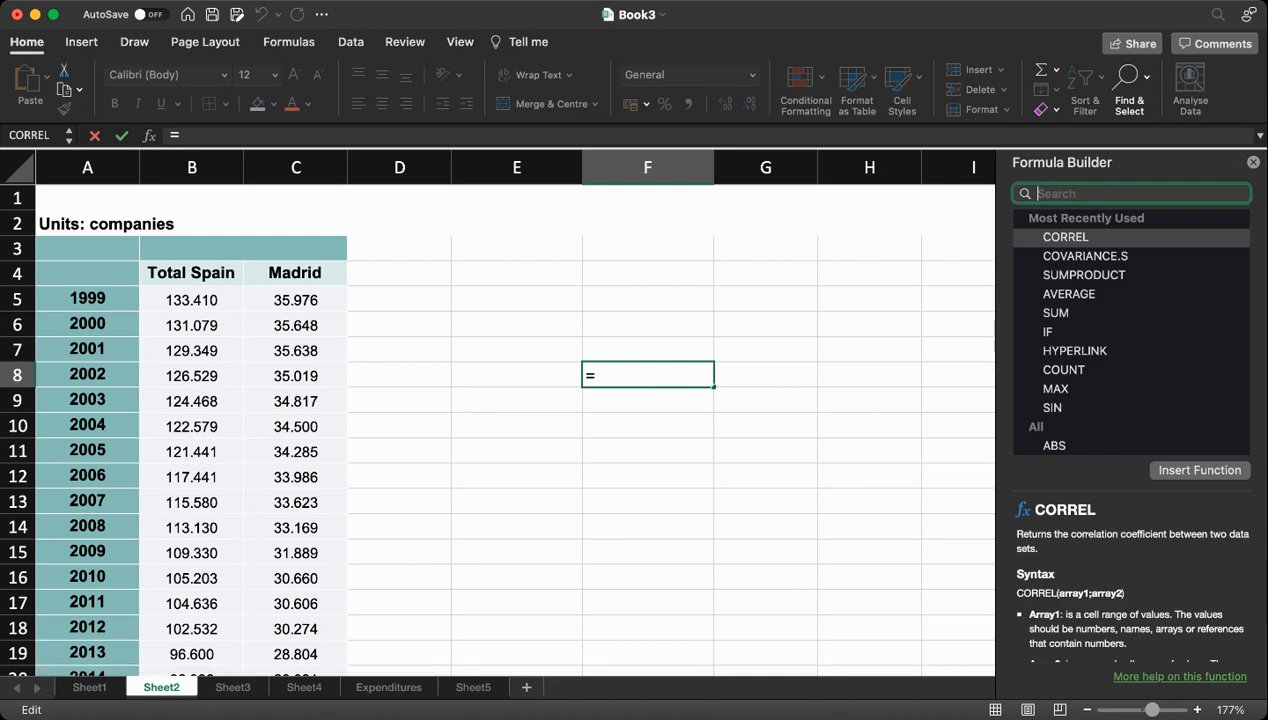
type("cova")
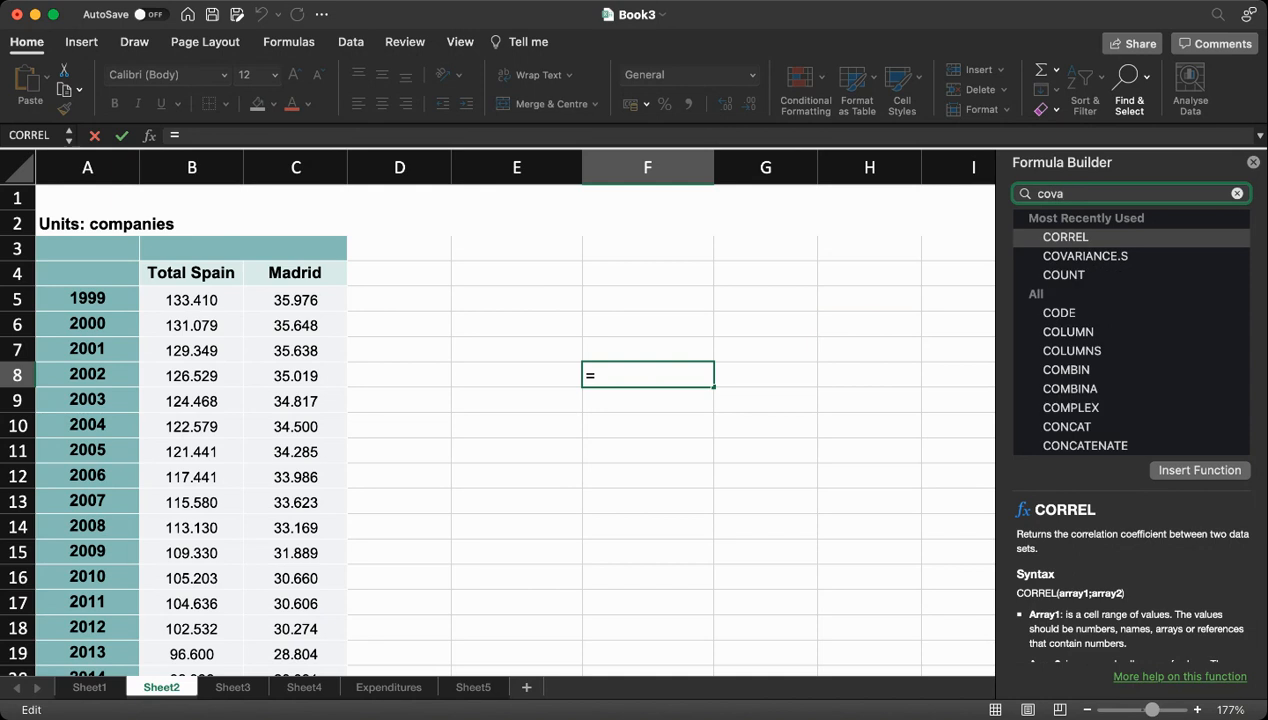
type("r")
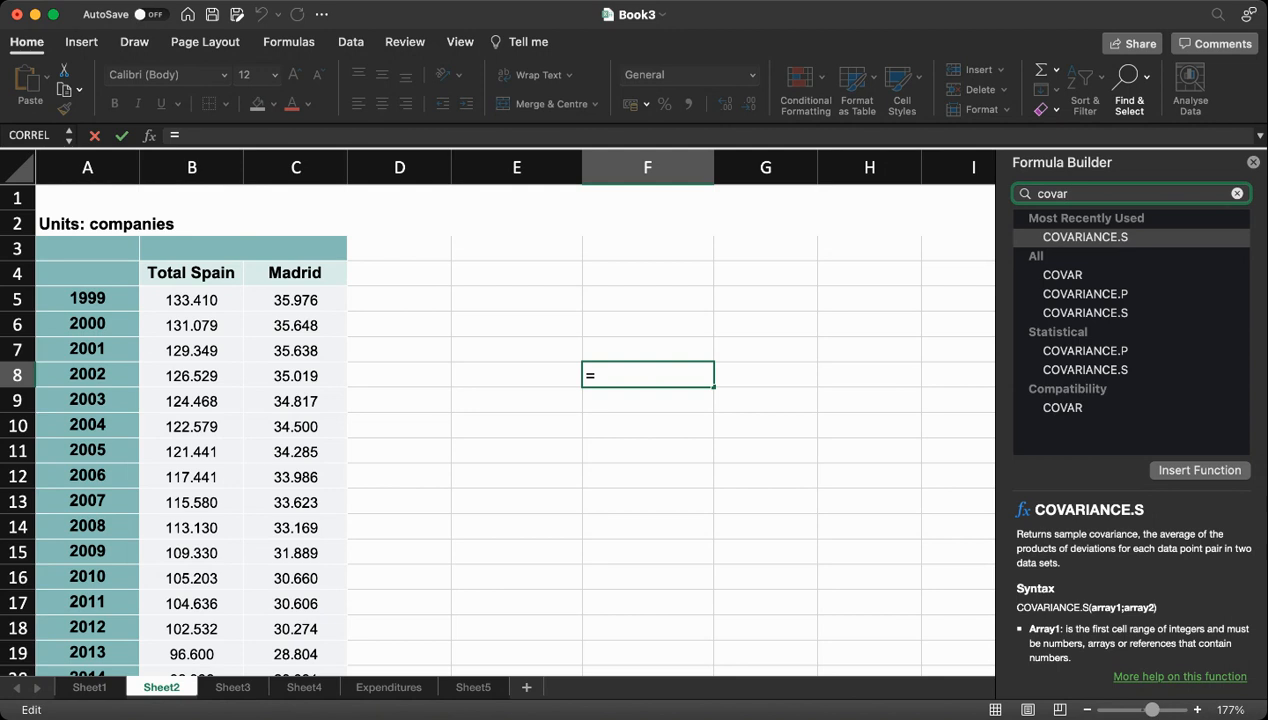
left_click(1085, 313)
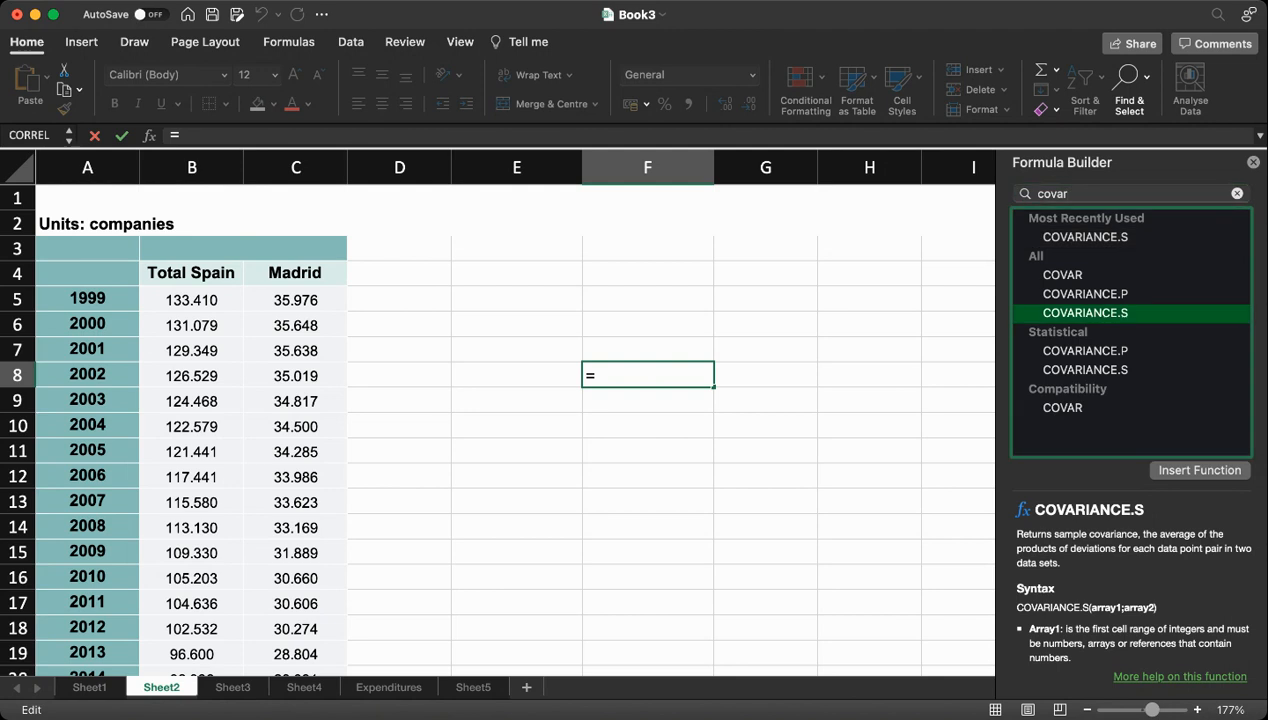
left_click(1199, 470)
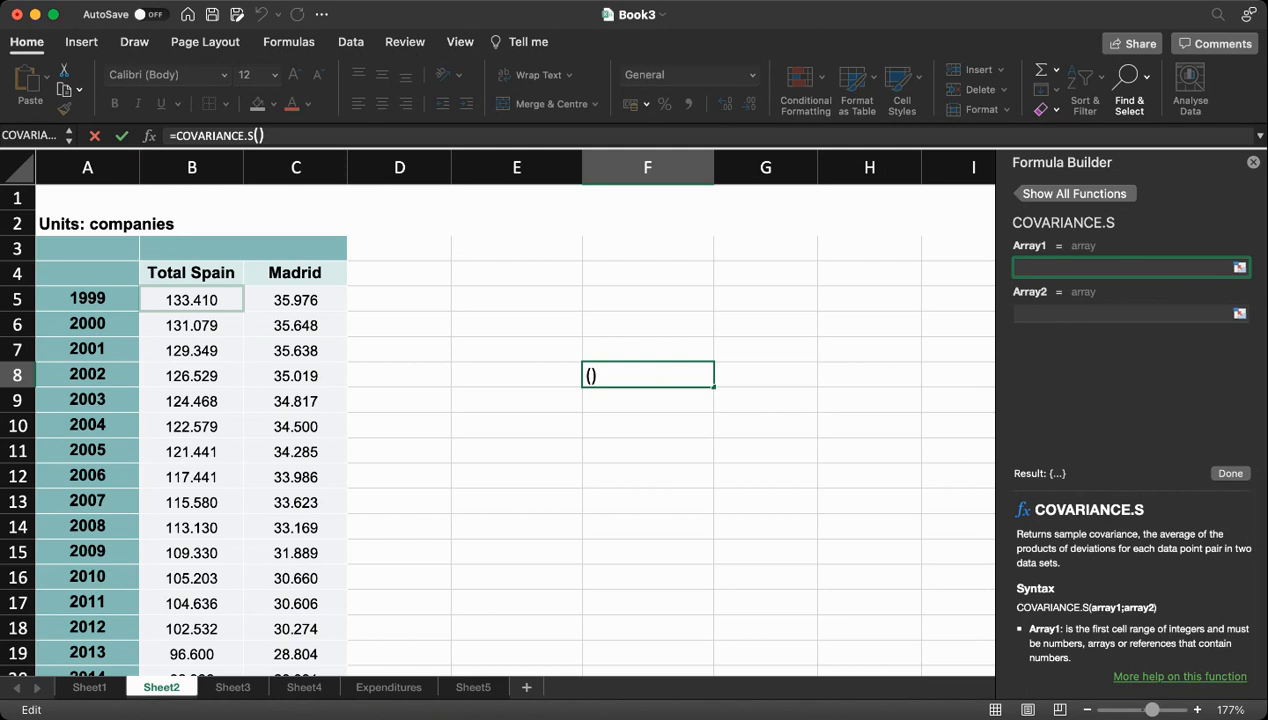
Set the covariance function's Array1 to B5:B26 and Array2 to C5:C26, and finish the formula
left_click_drag(191, 299, 191, 628)
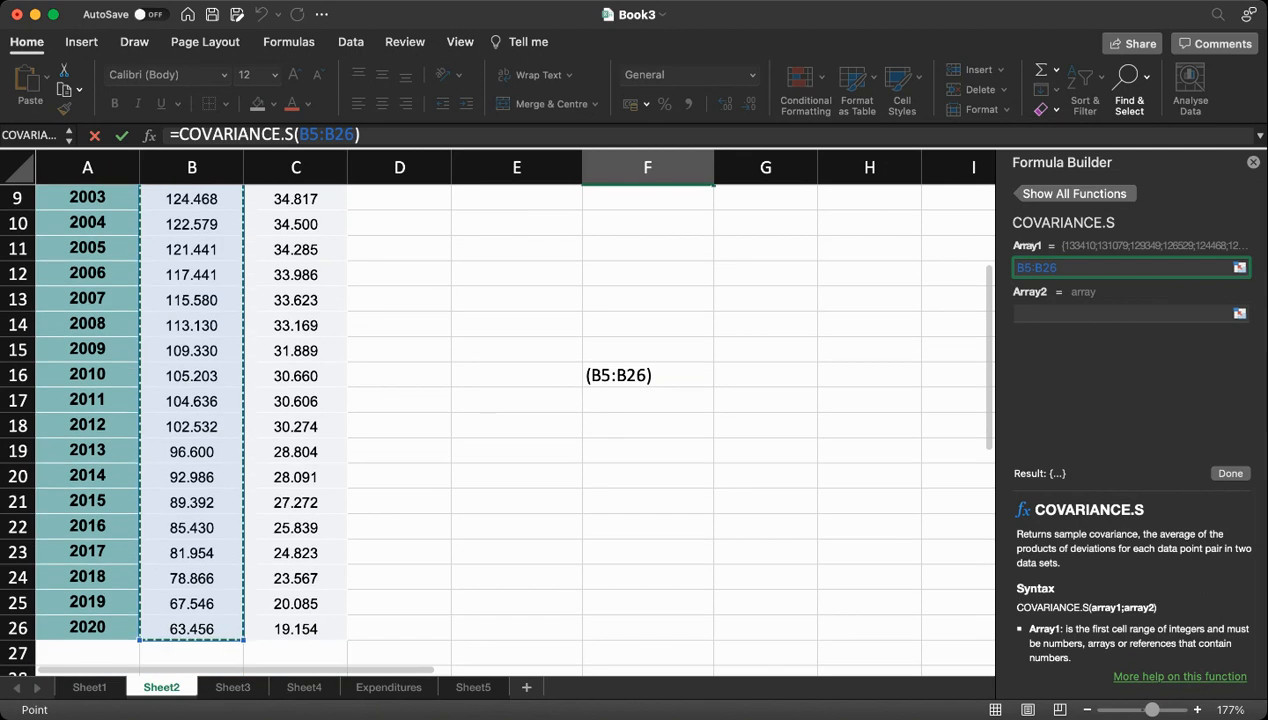
left_click(1122, 314)
scroll(494, 410, "up", 5)
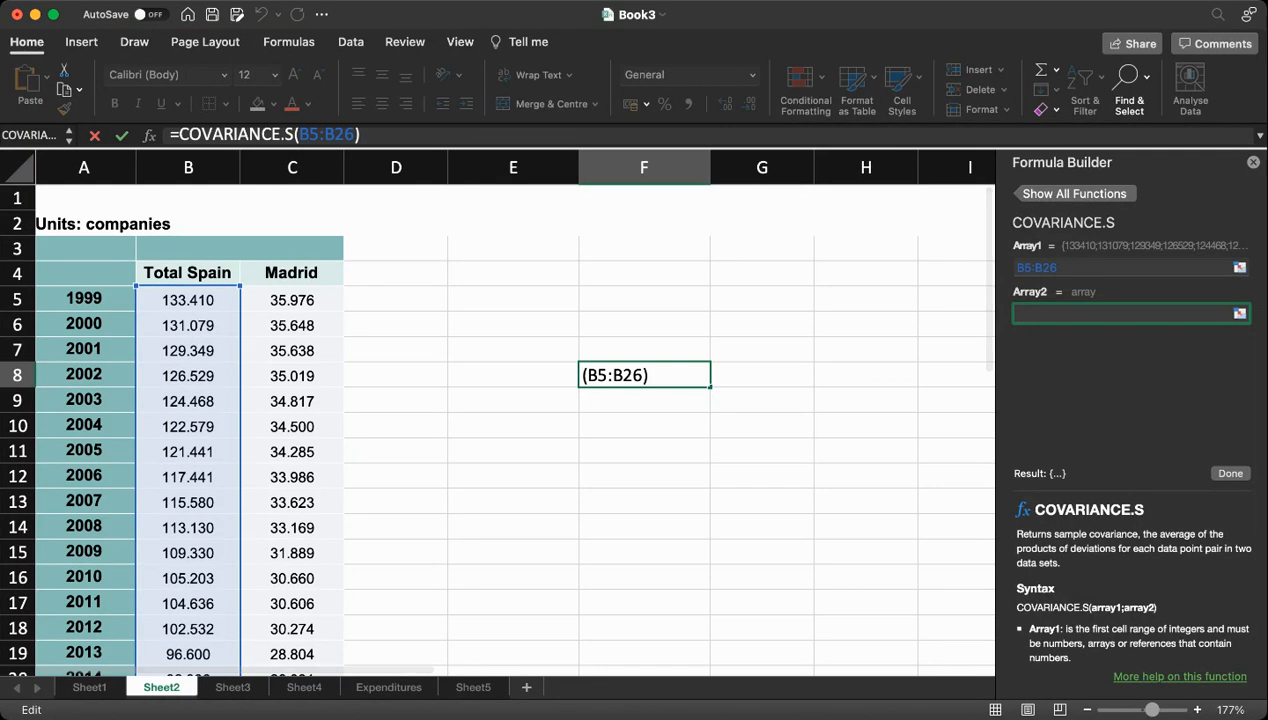
left_click(292, 300)
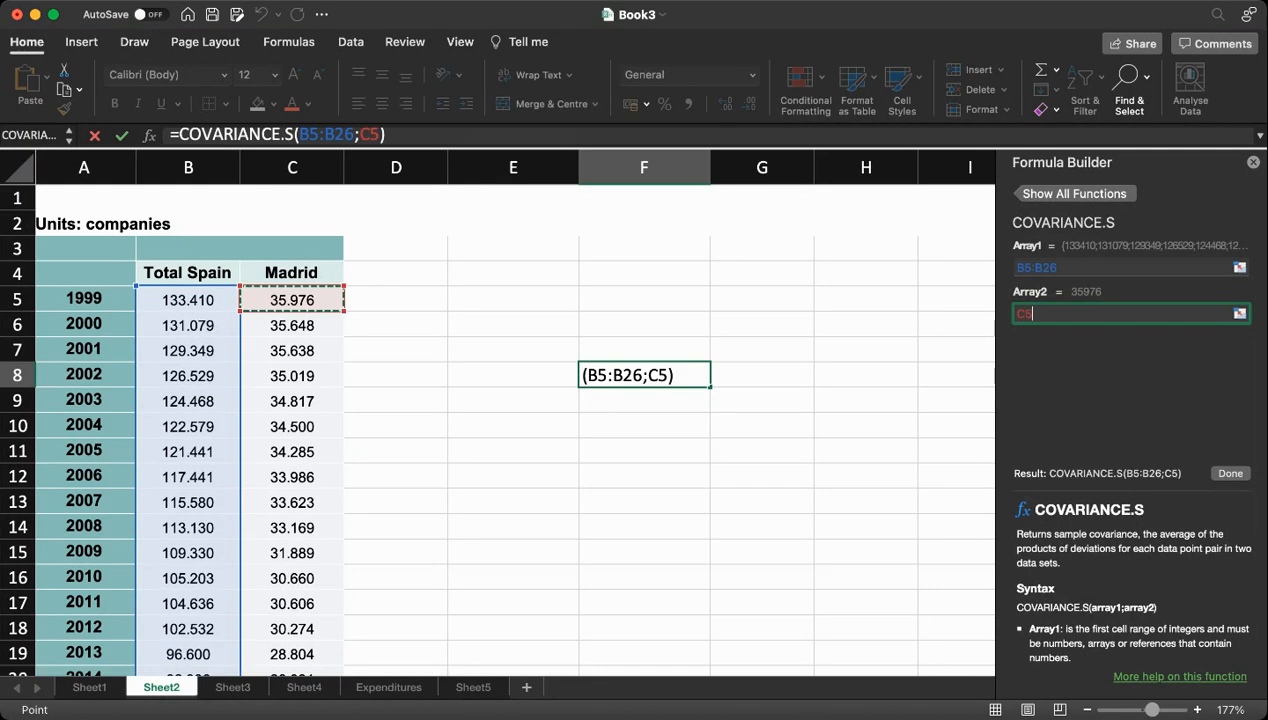
left_click_drag(292, 300, 292, 629)
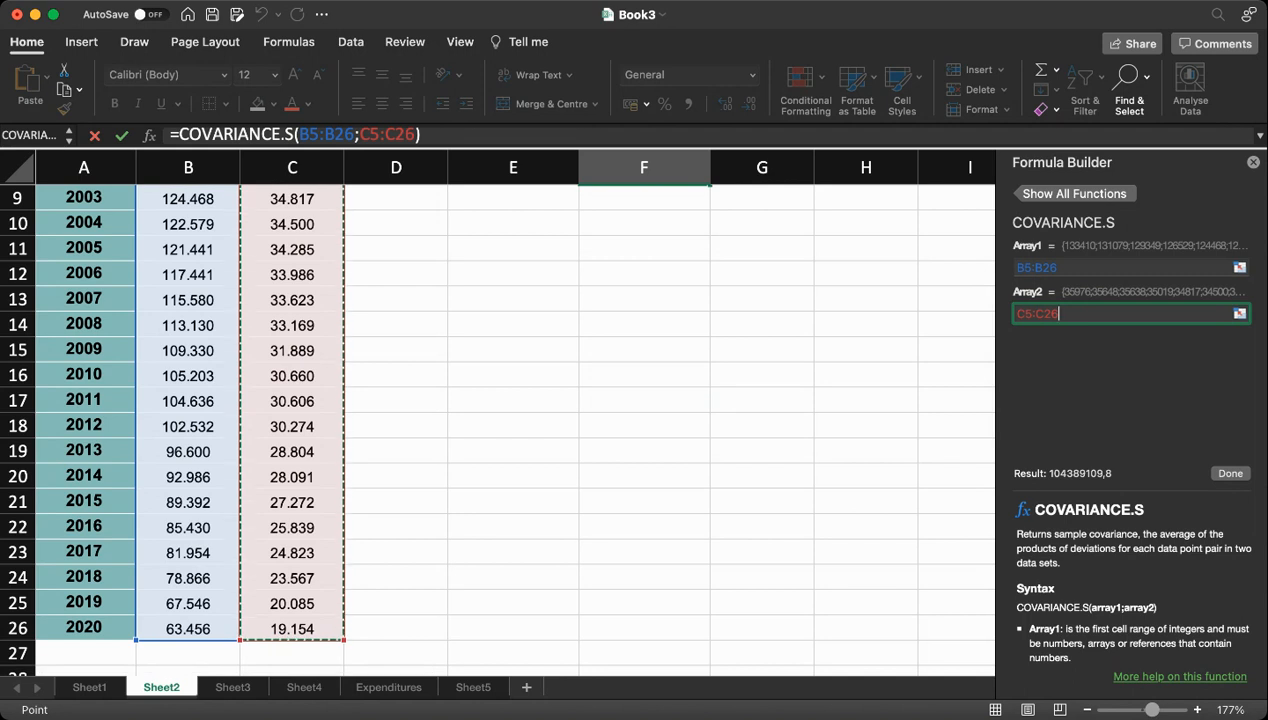
scroll(515, 430, "up", 5)
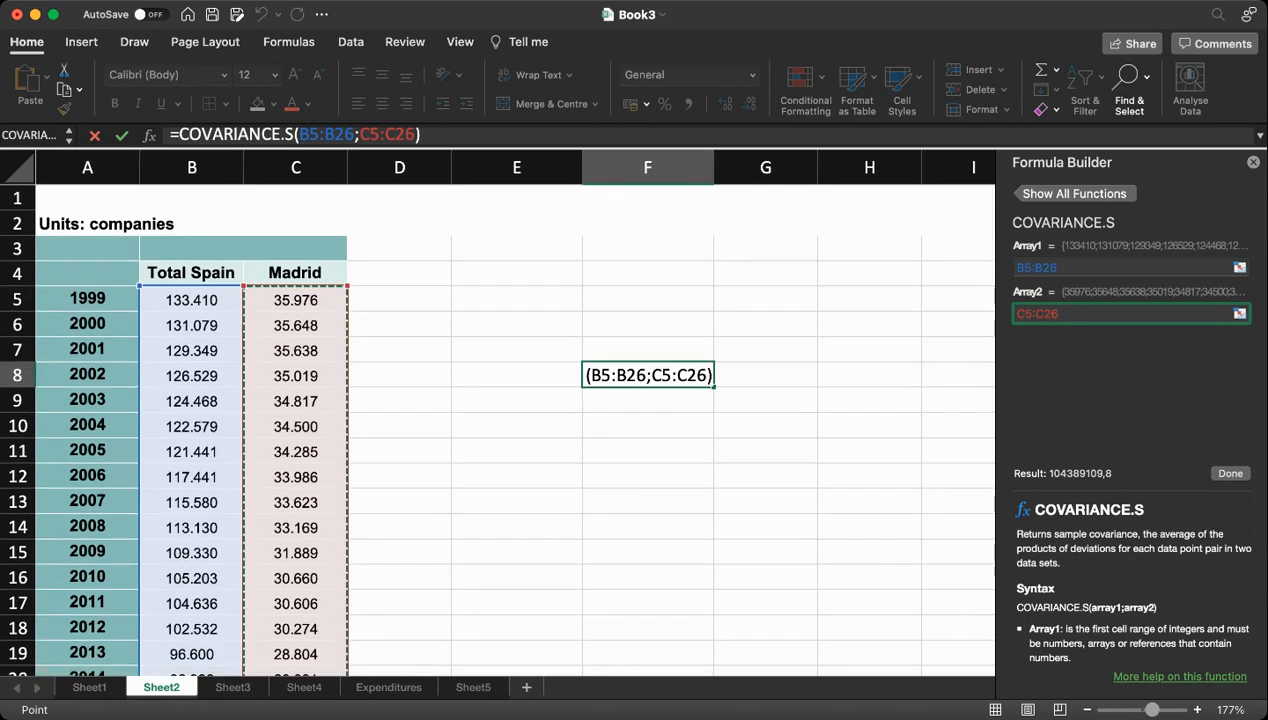
left_click(1230, 473)
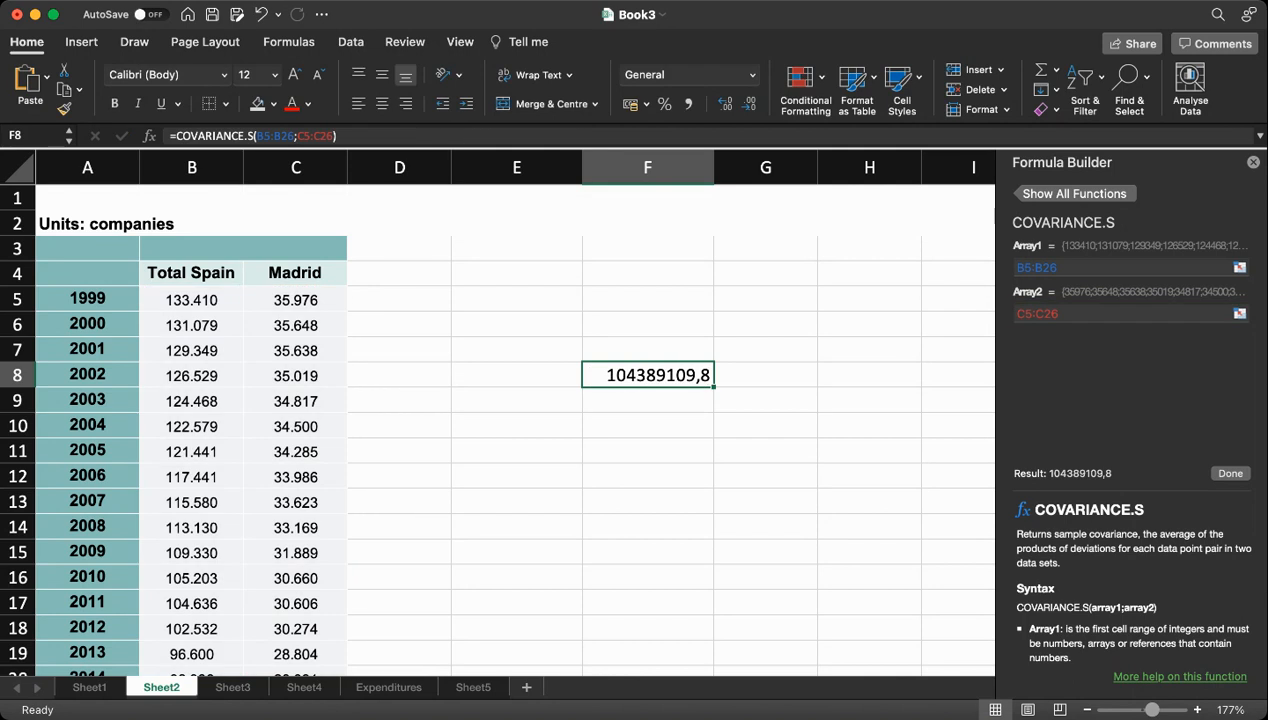
Enter the label COVARIANCE in cell E8, beside the formula result
left_click(516, 375)
type("COVARIAN")
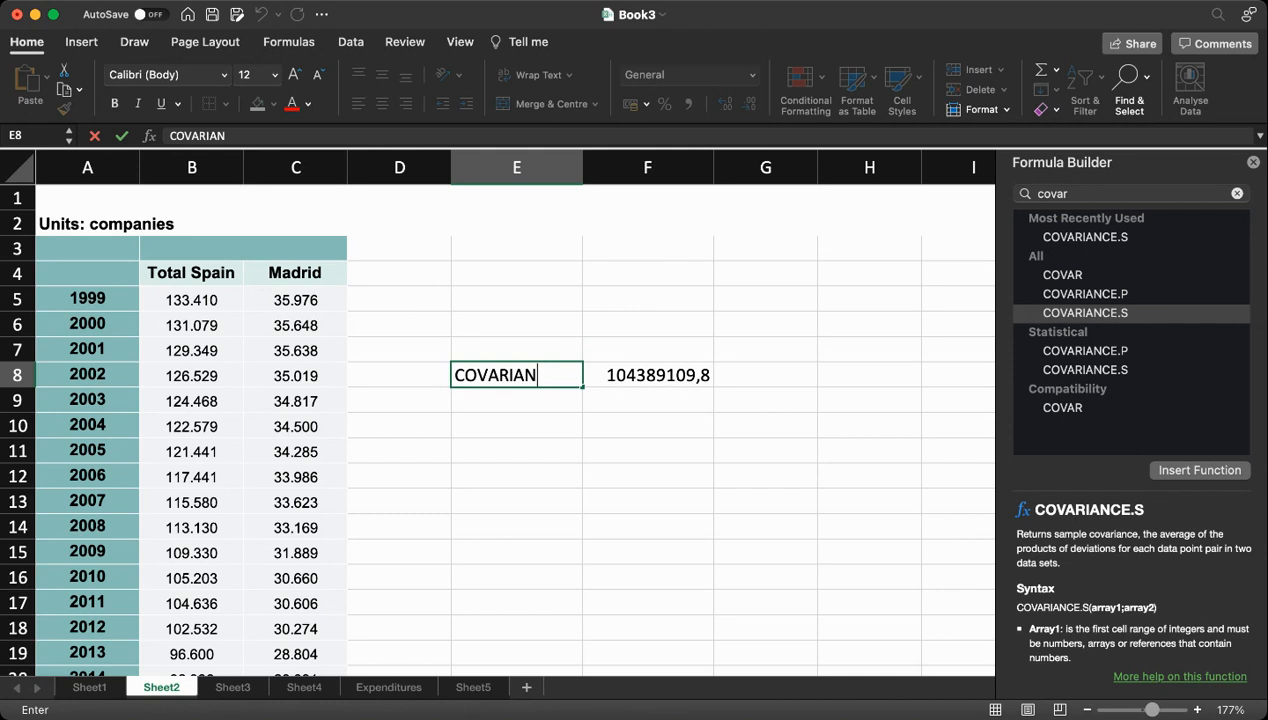
type("CE")
left_click(648, 476)
Format the covariance result in F8 as a number with a thousands separator and two decimal places
left_click(648, 375)
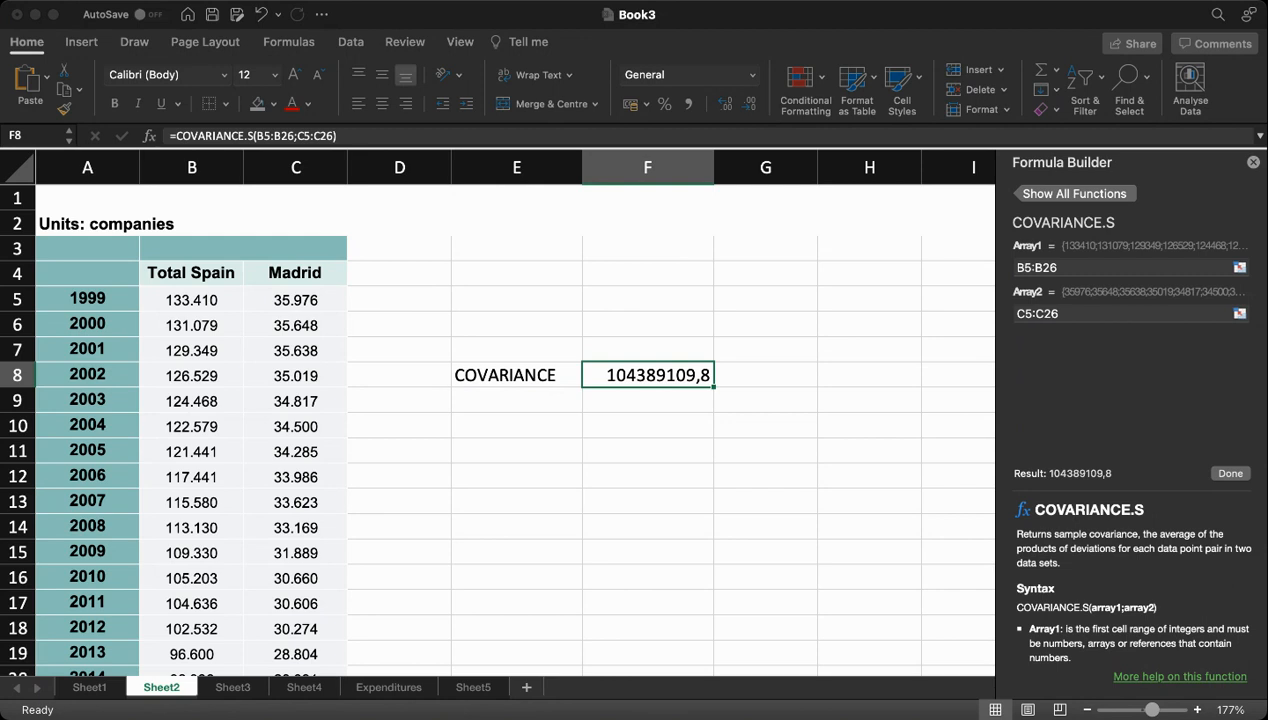
key("Return")
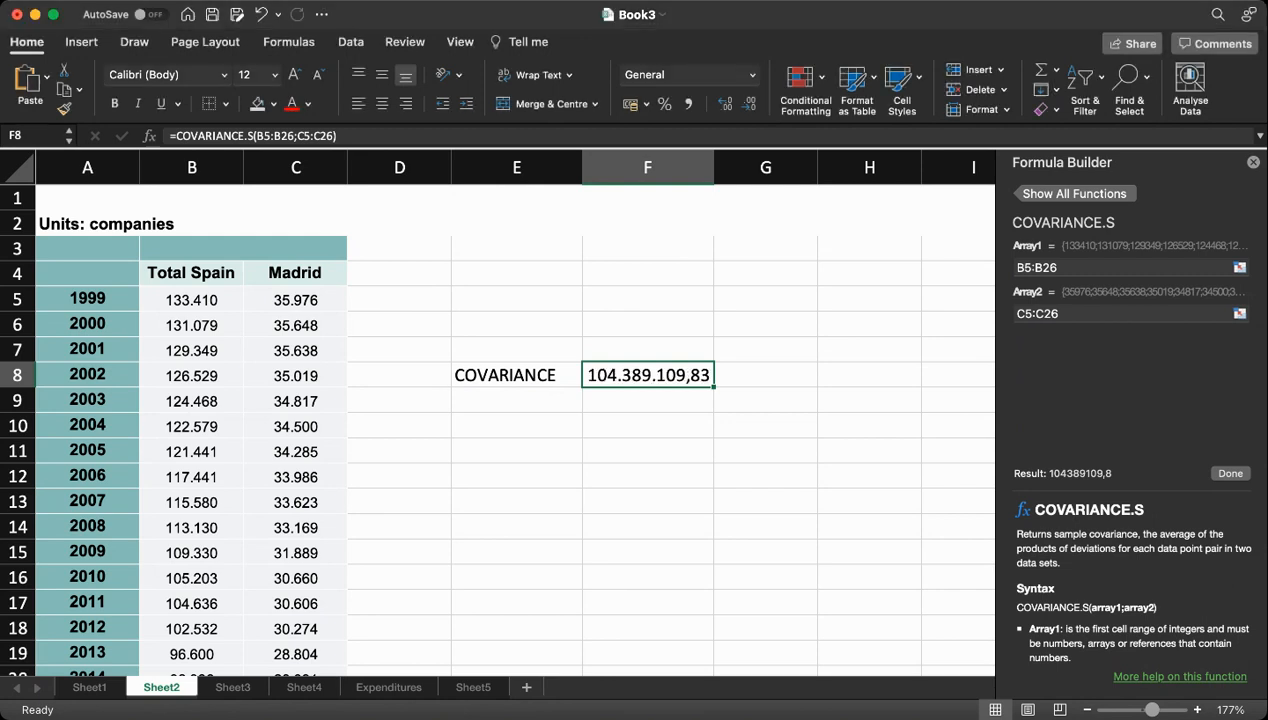
left_click(648, 476)
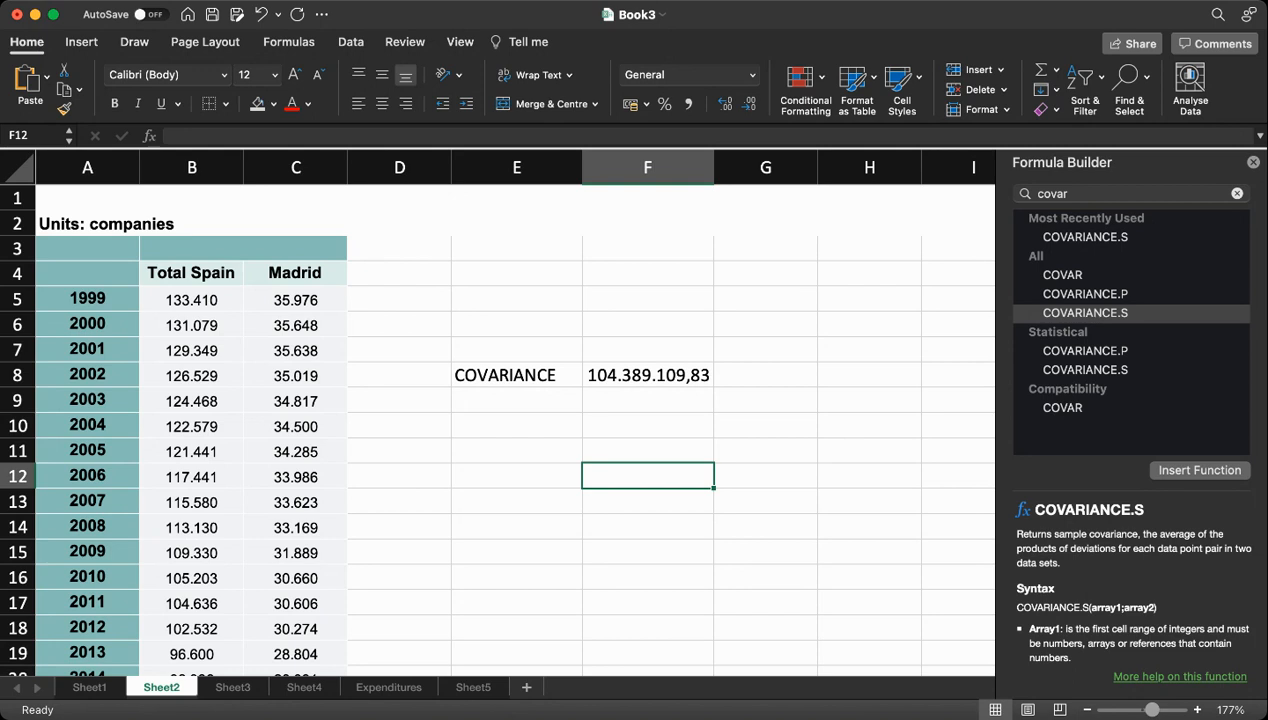
scroll(494, 426, "down", 5)
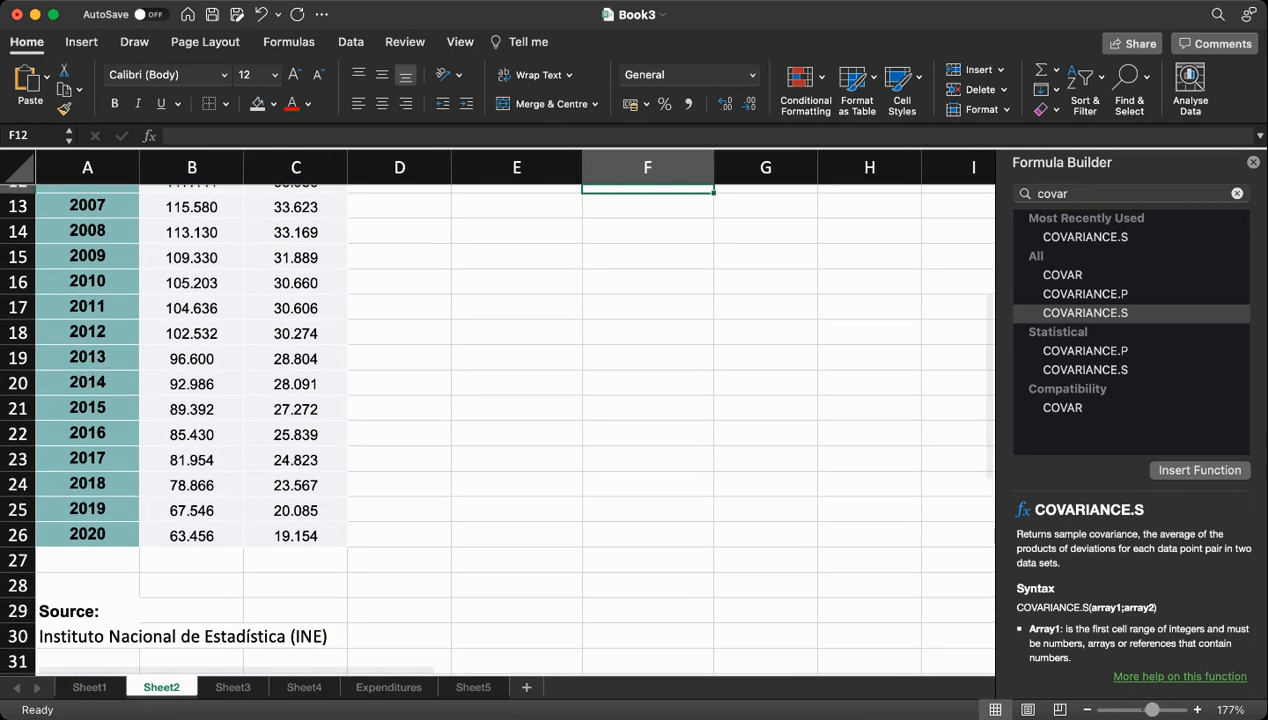
scroll(494, 426, "up", 5)
scroll(494, 426, "down", 5)
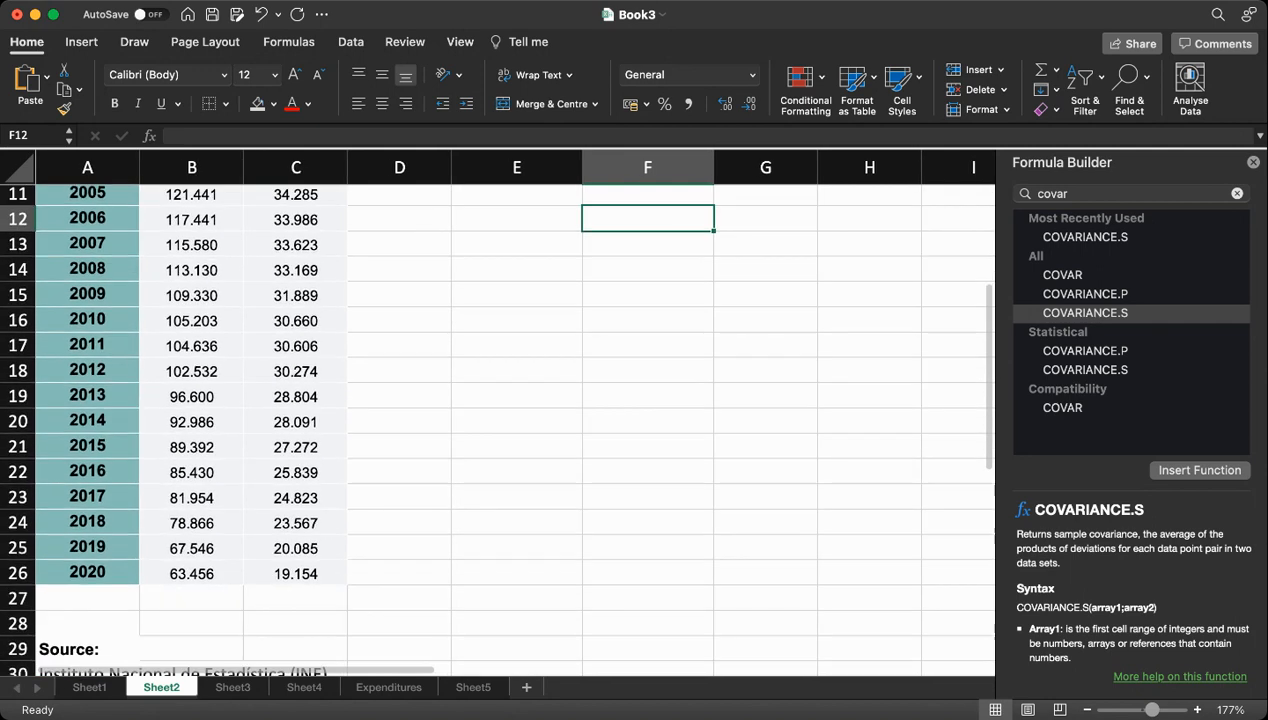
scroll(494, 426, "up", 5)
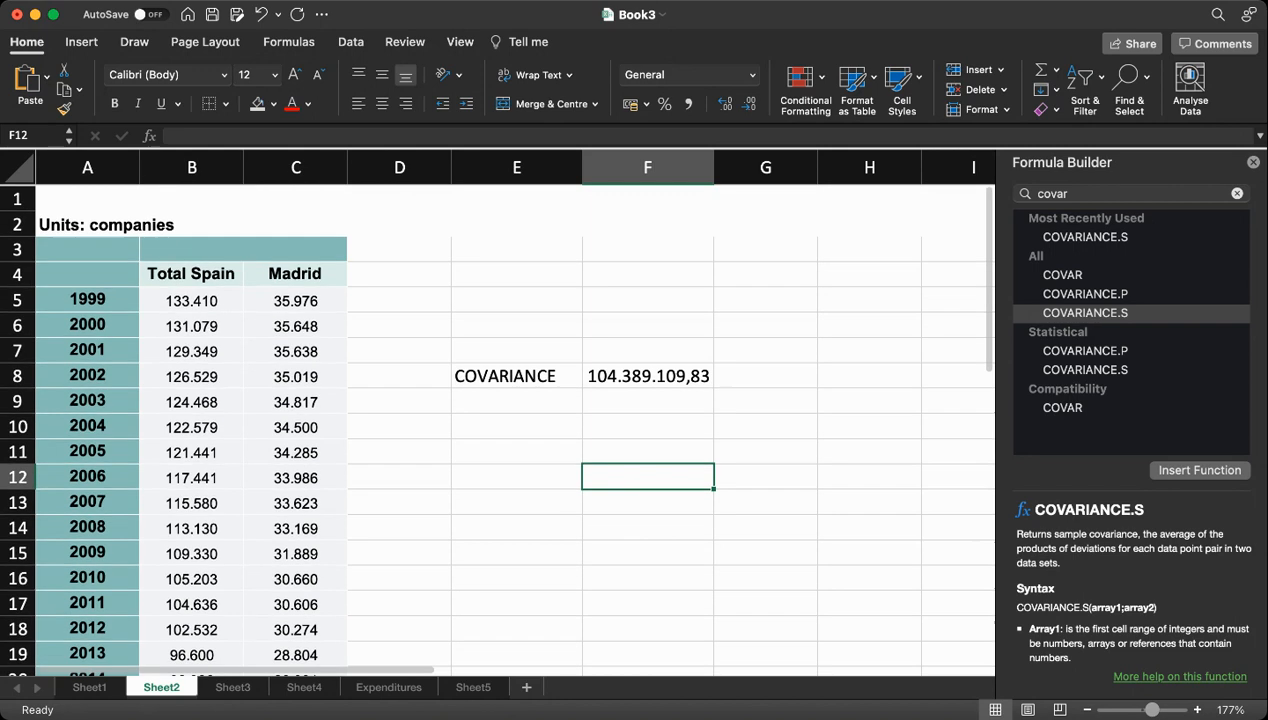
left_click(648, 375)
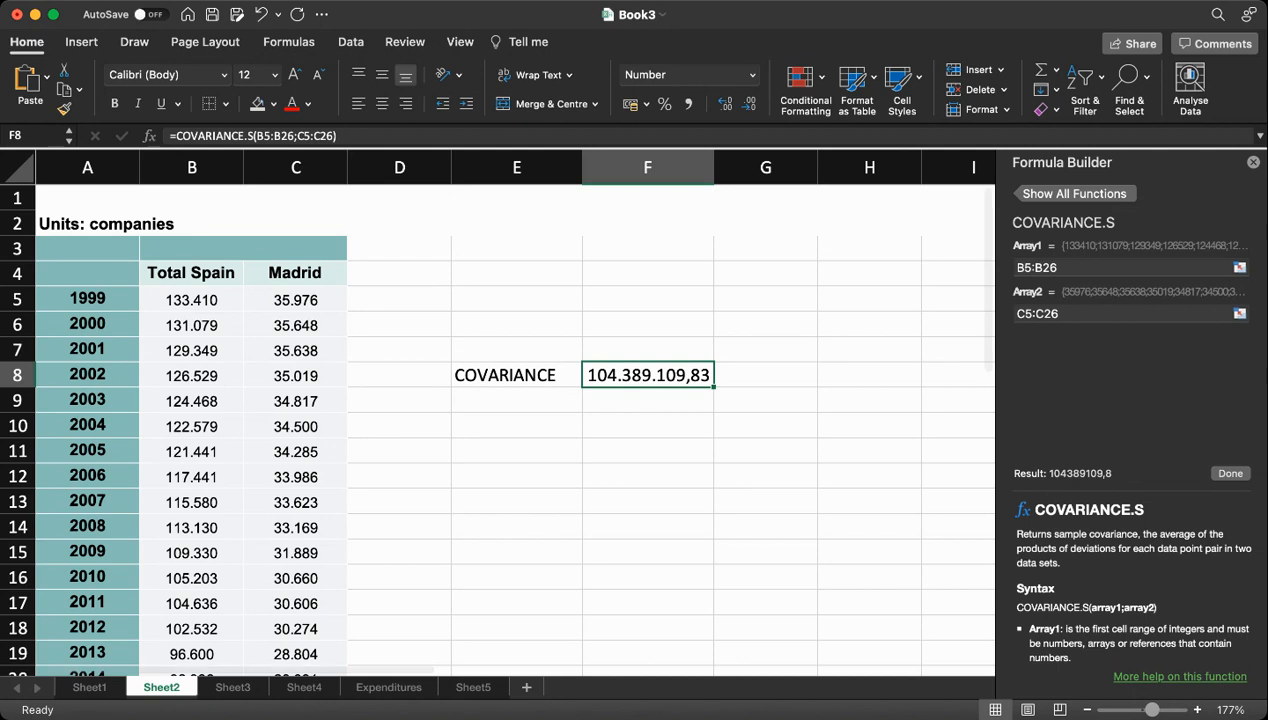
left_click(1075, 194)
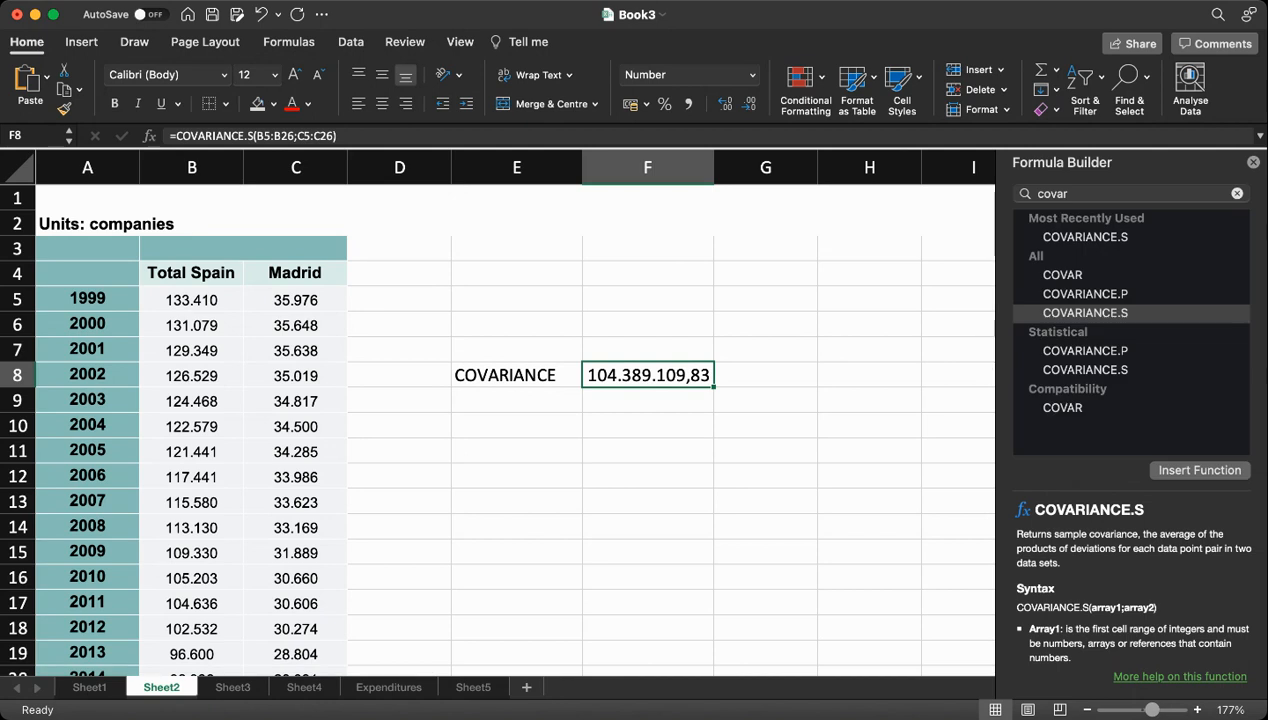
left_click(1100, 194)
key("BackSpace")
key("BackSpace")
key("BackSpace")
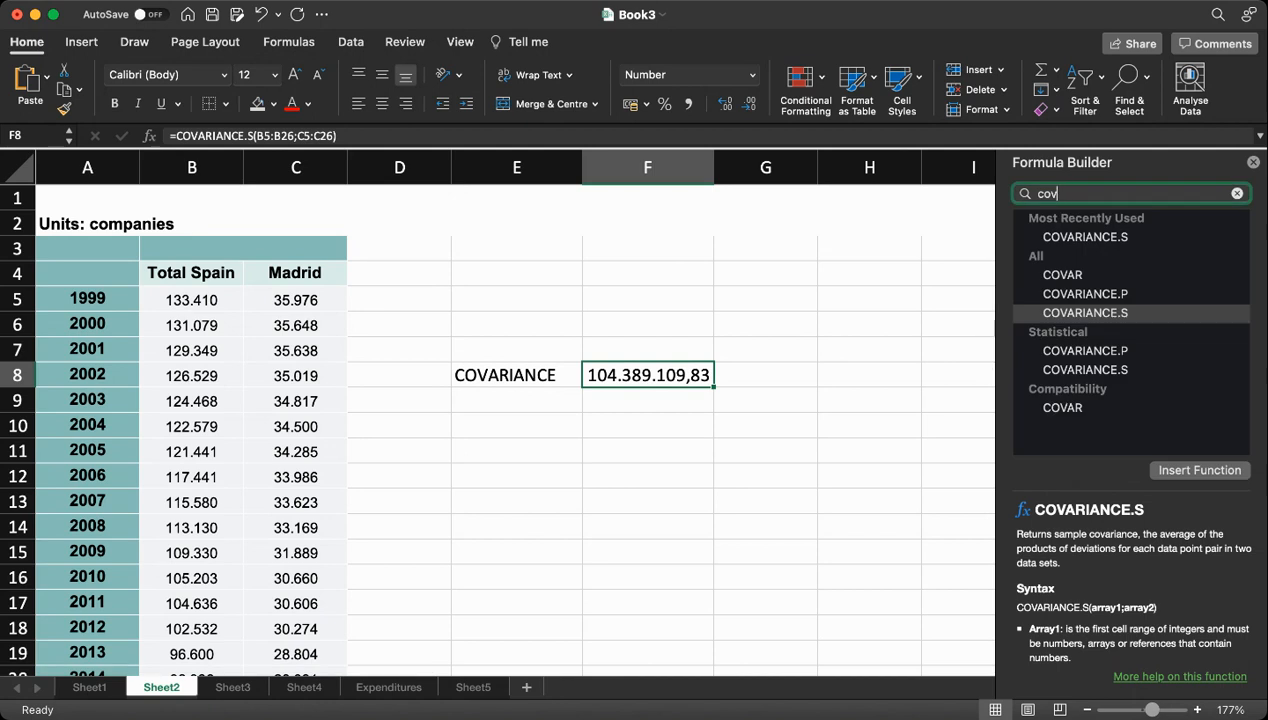
key("BackSpace")
key("BackSpace")
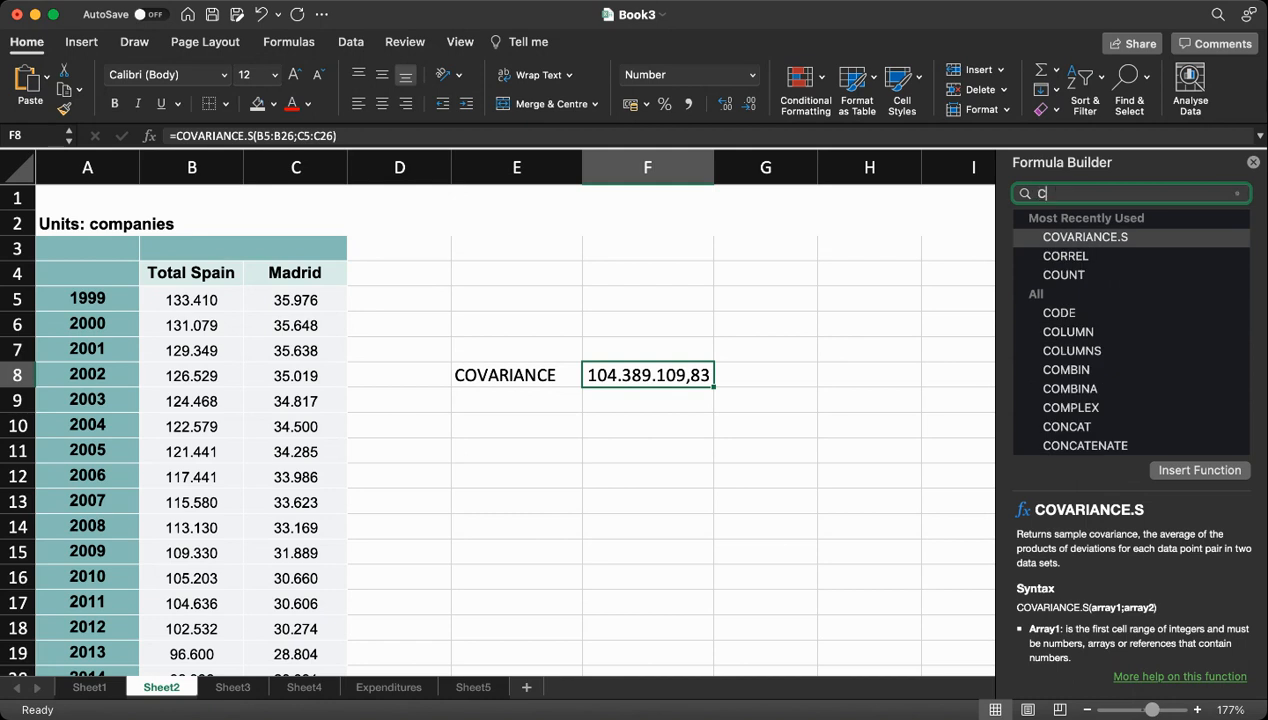
type("CORRE")
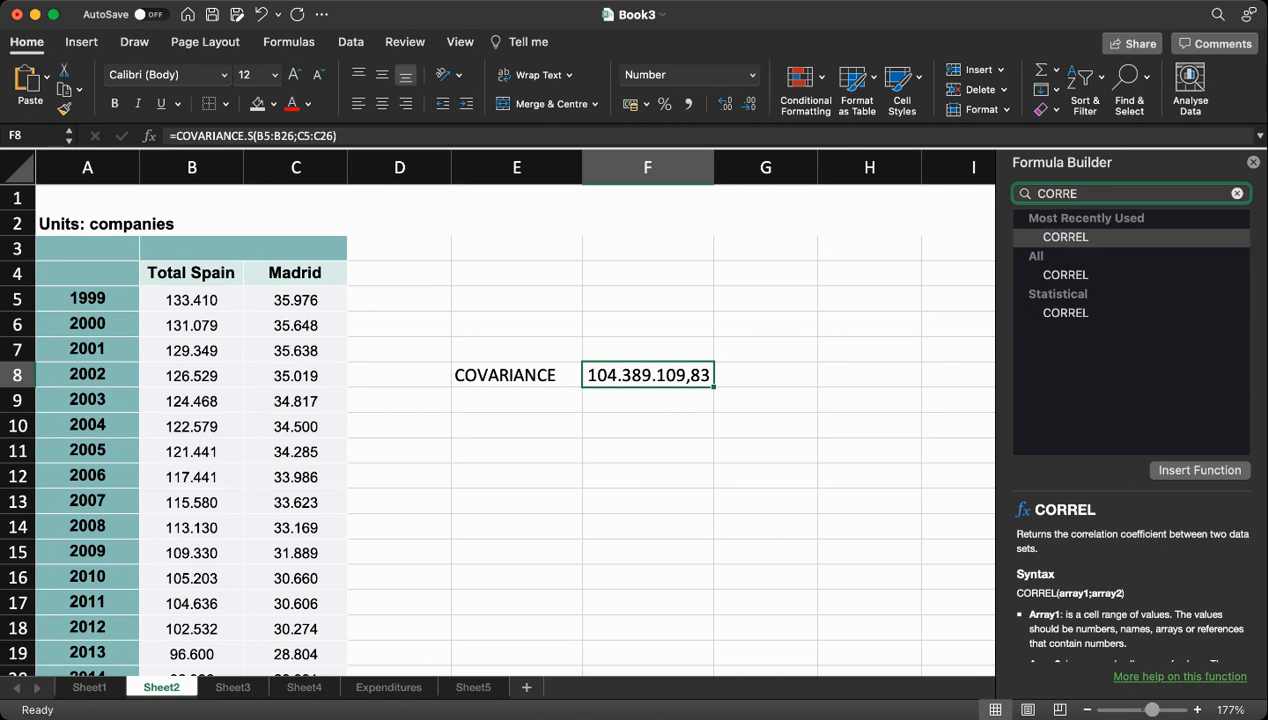
left_click(1066, 275)
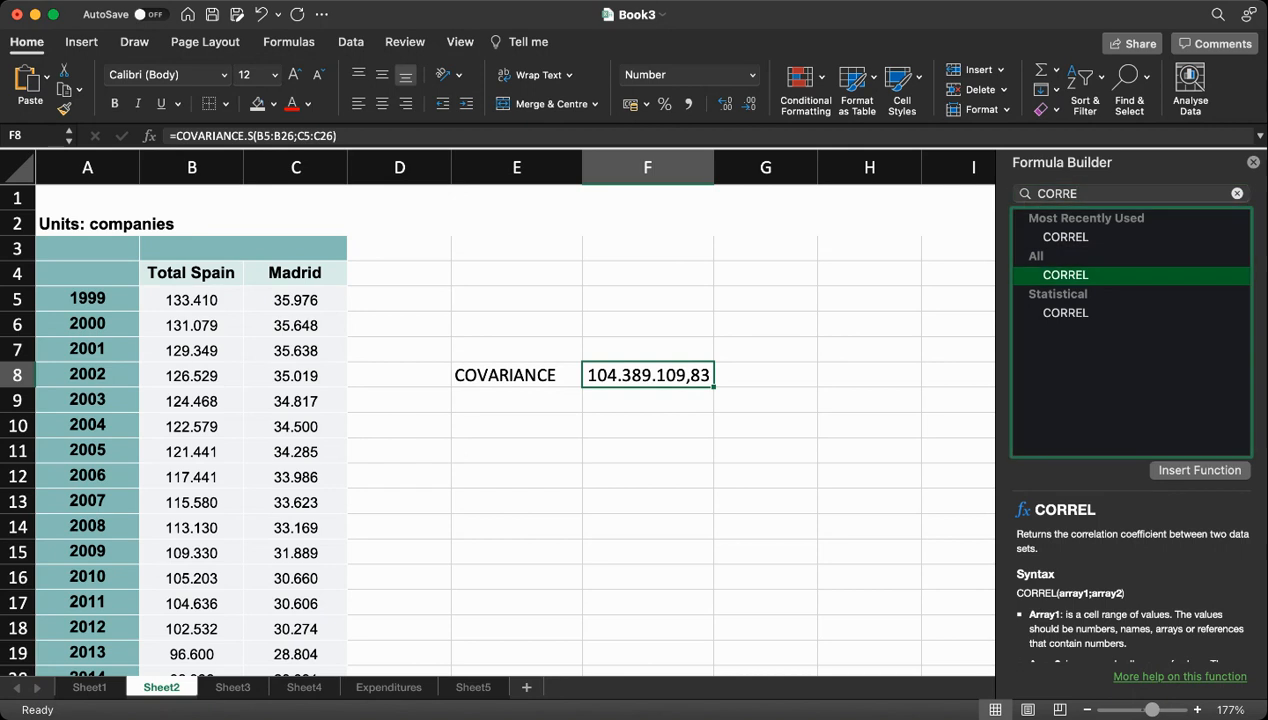
key("Return")
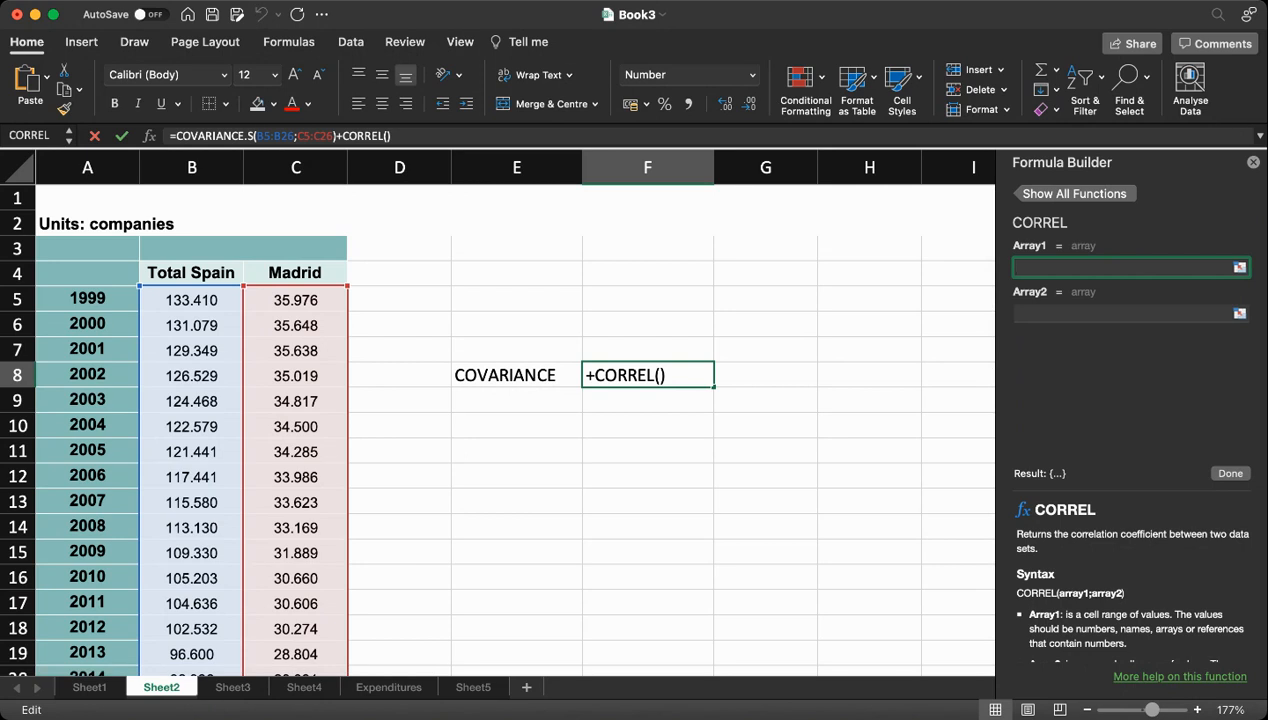
left_click(1252, 162)
key("Return")
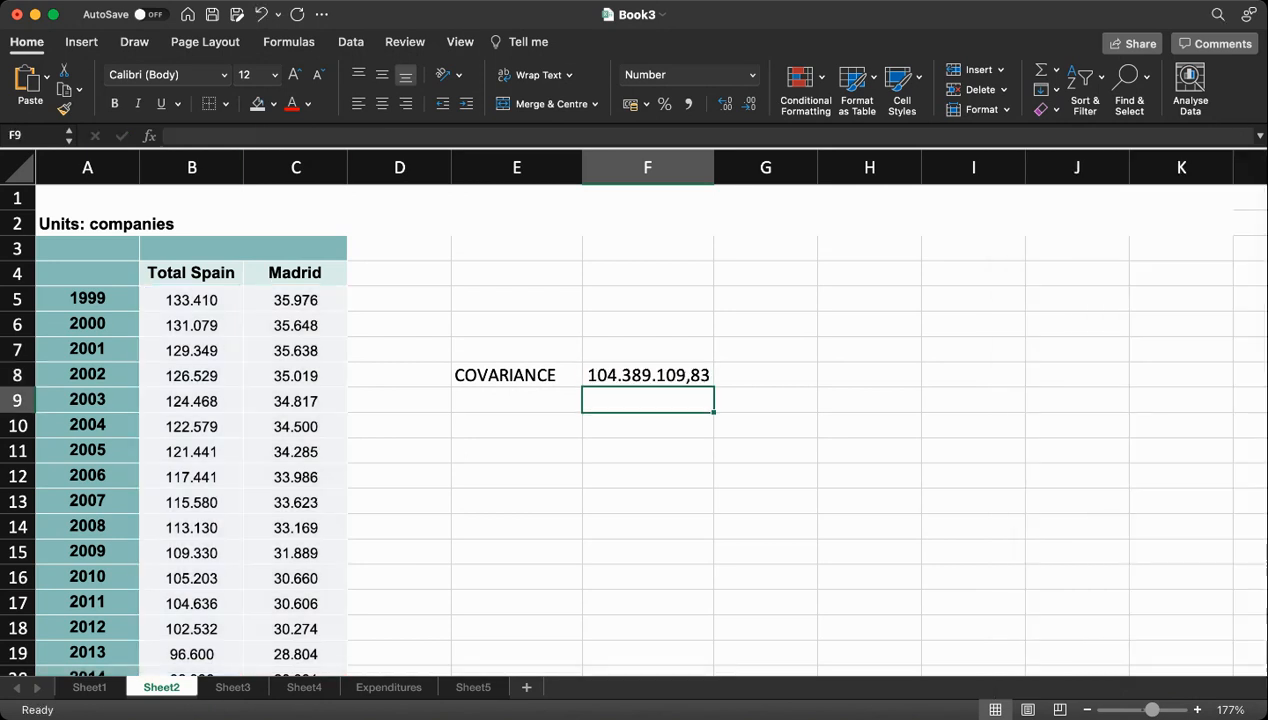
Insert the CORREL function into cell F9, below the covariance result
left_click(149, 136)
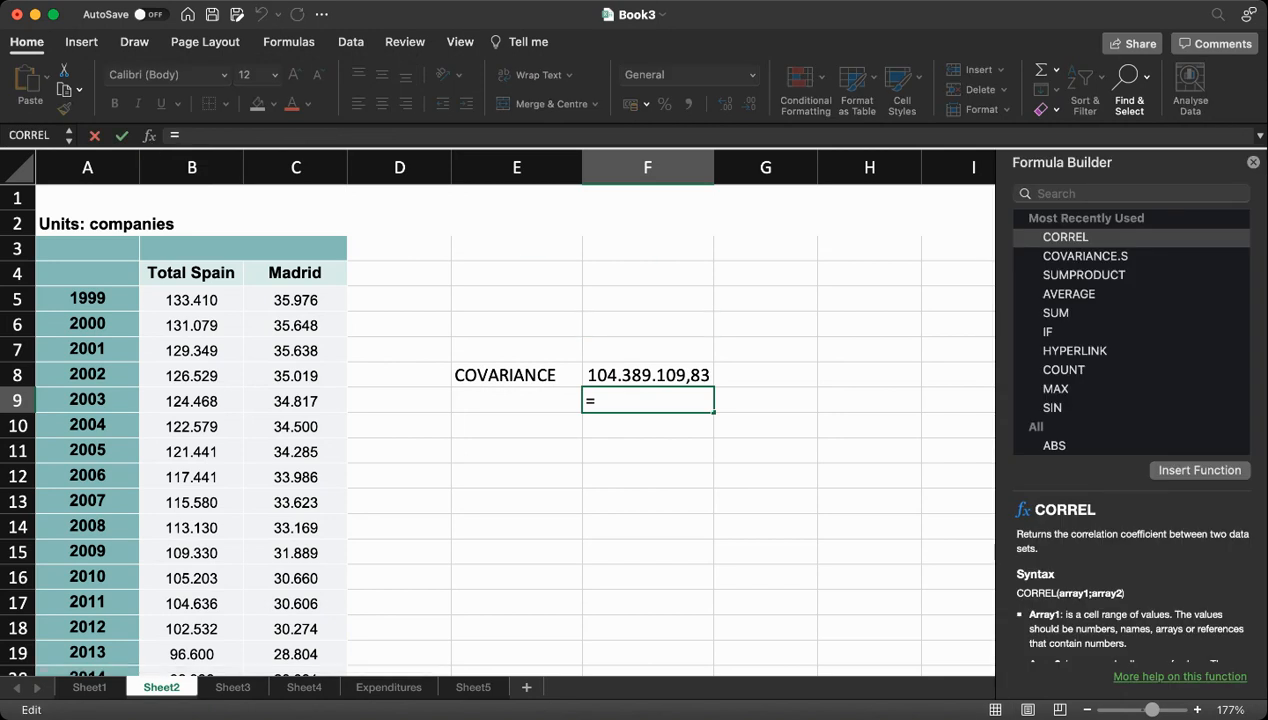
left_click(1066, 237)
left_click(1199, 470)
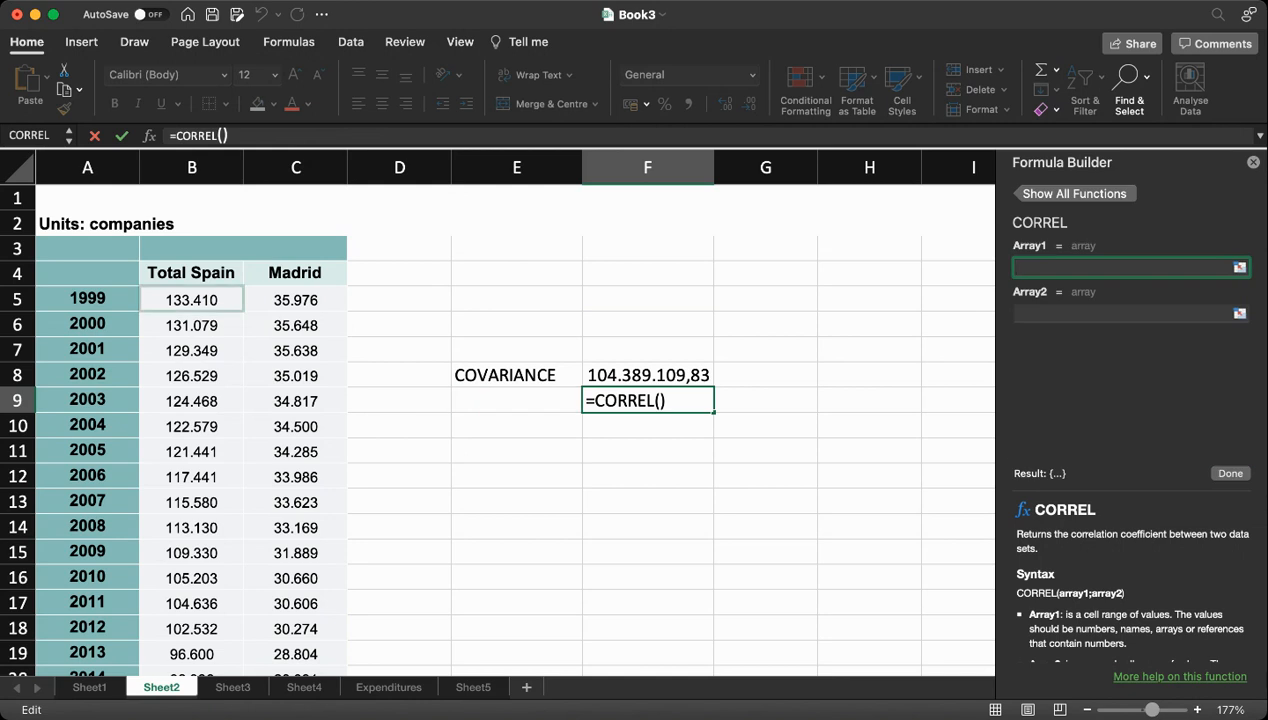
Set the CORREL function's Array1 to B5:B26 and Array2 to C5:C26, and finish the formula
left_click_drag(191, 299, 196, 554)
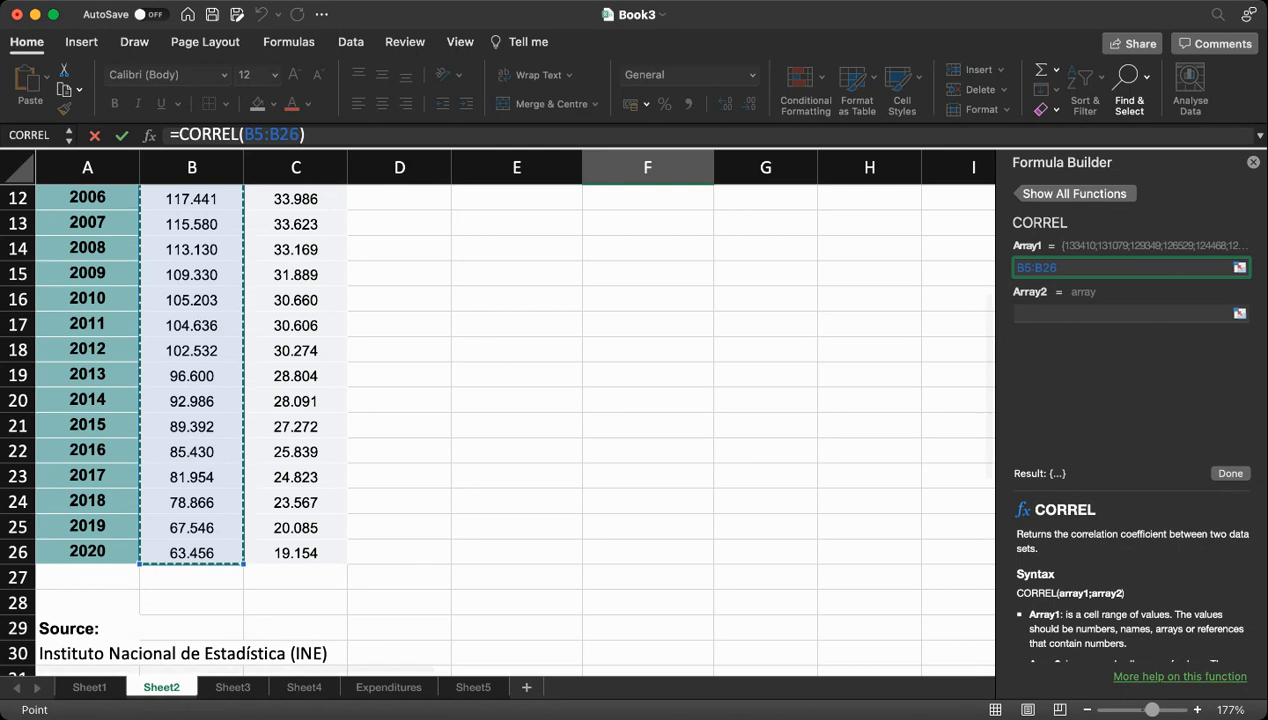
left_click(1122, 314)
scroll(515, 430, "up", 2)
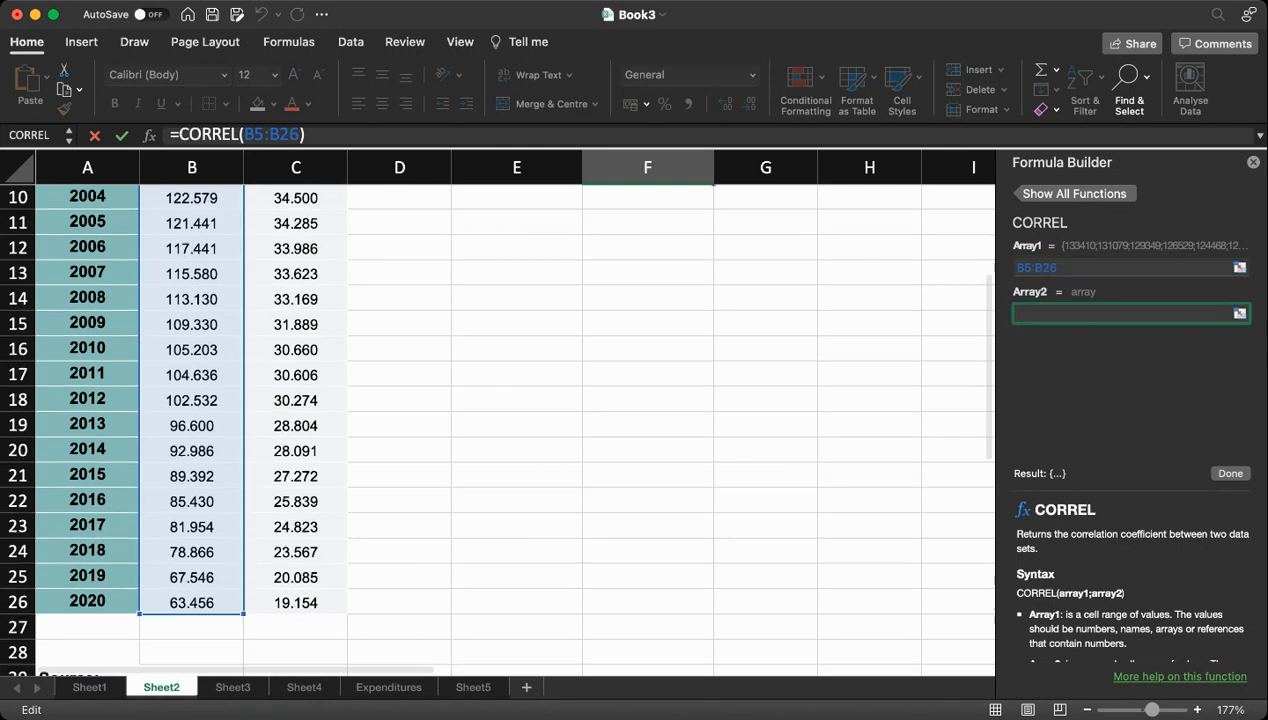
scroll(515, 430, "up", 5)
left_click_drag(295, 299, 300, 628)
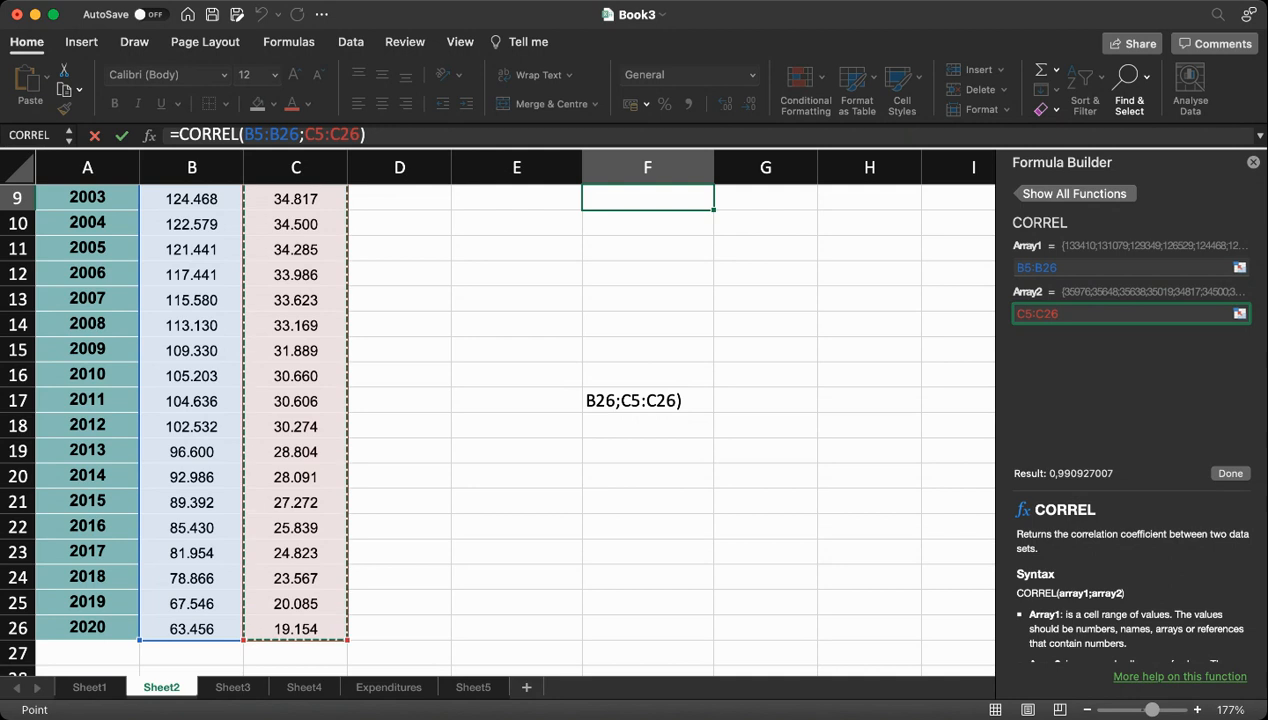
key("Return")
scroll(494, 426, "up", 3)
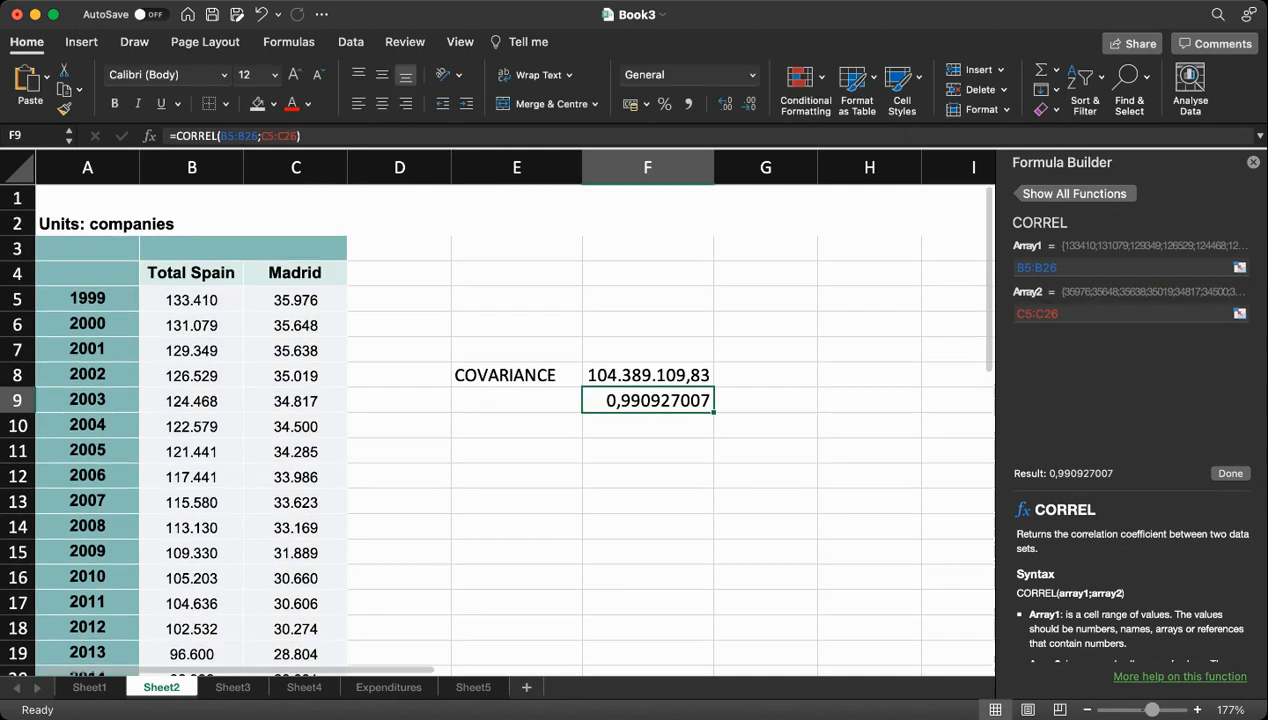
Format the correlation result in F9 as a number with two decimal places
left_click(765, 502)
left_click(648, 401)
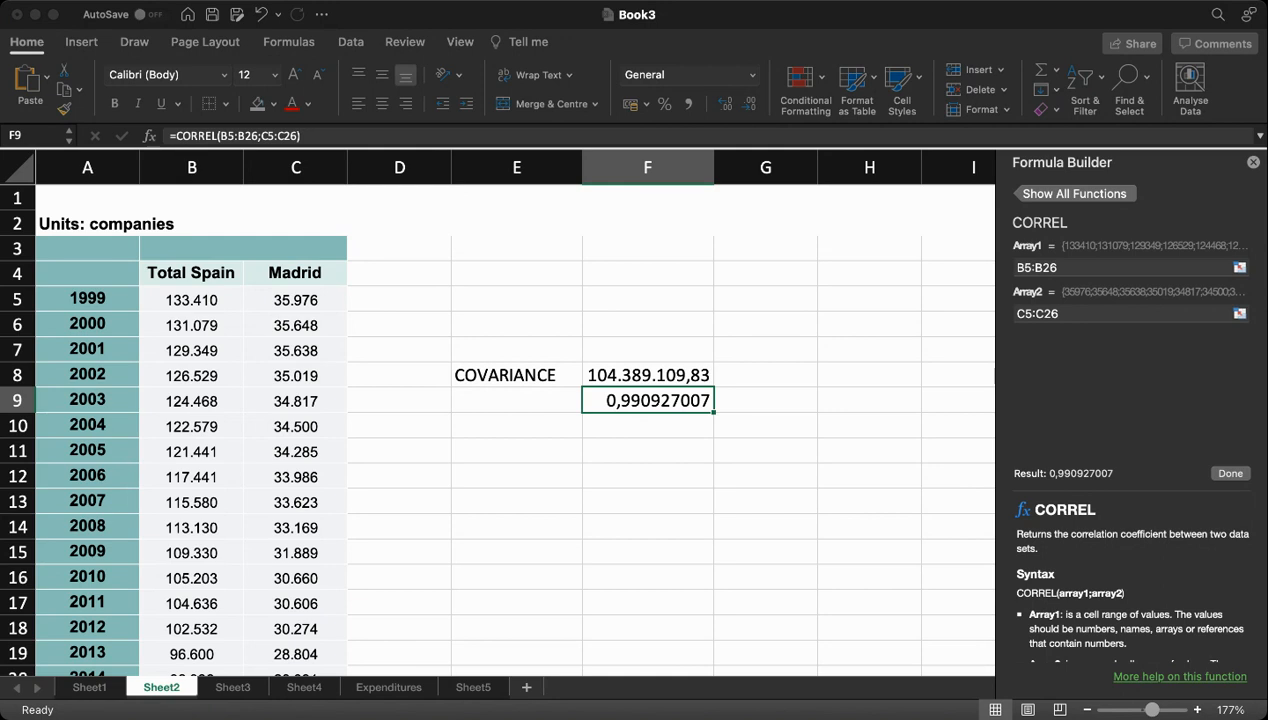
key("Return")
left_click(647, 502)
Label the correlation result by entering CORRELATION in cell E9
left_click(517, 401)
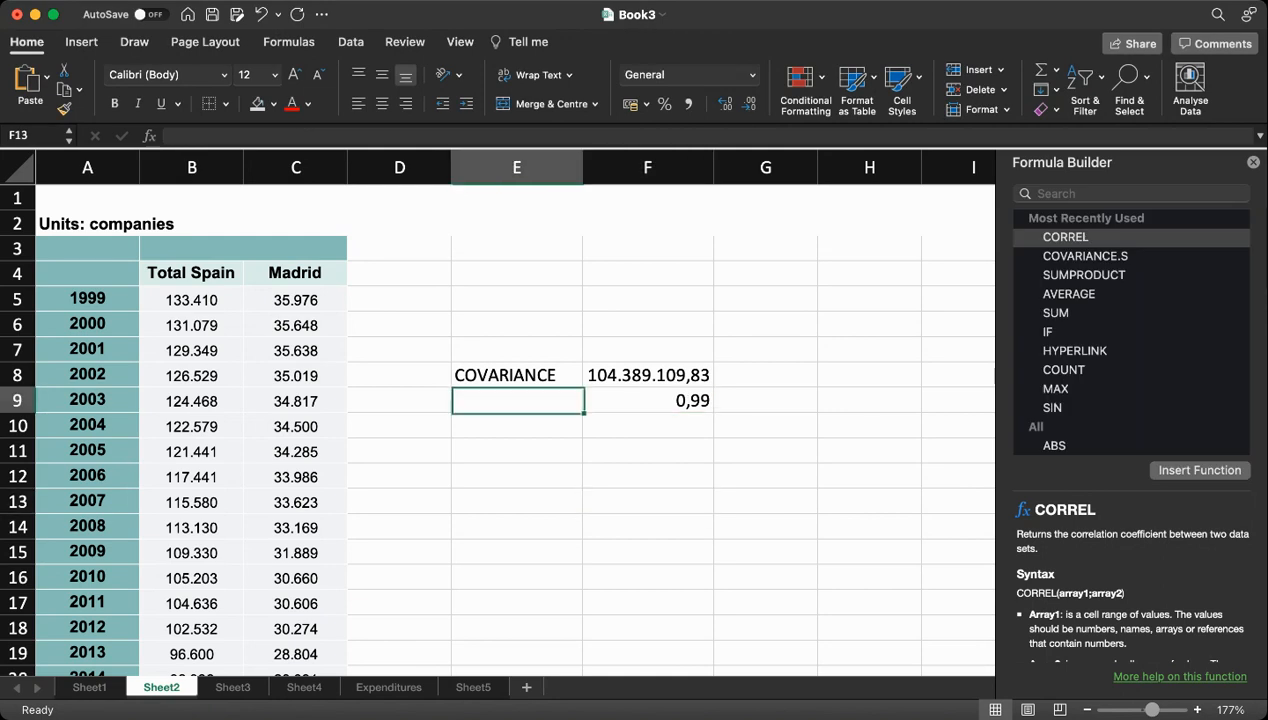
type("CORRELA")
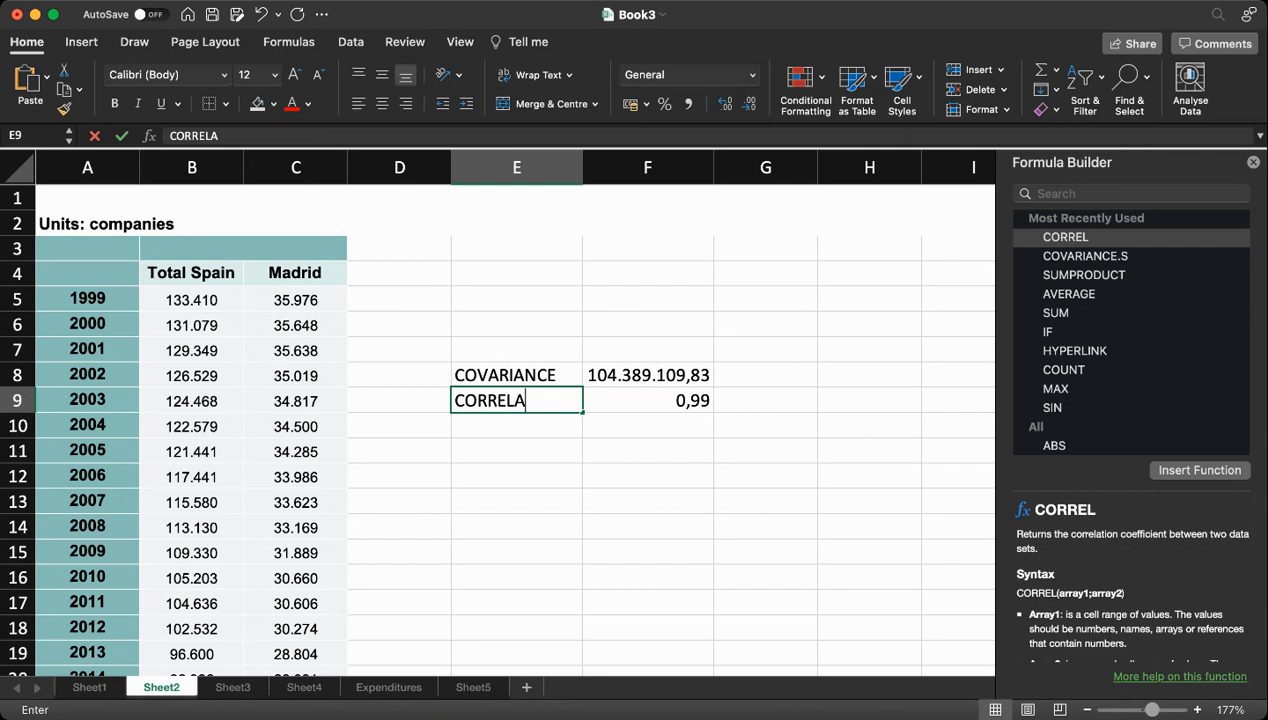
type("TION")
key("Return")
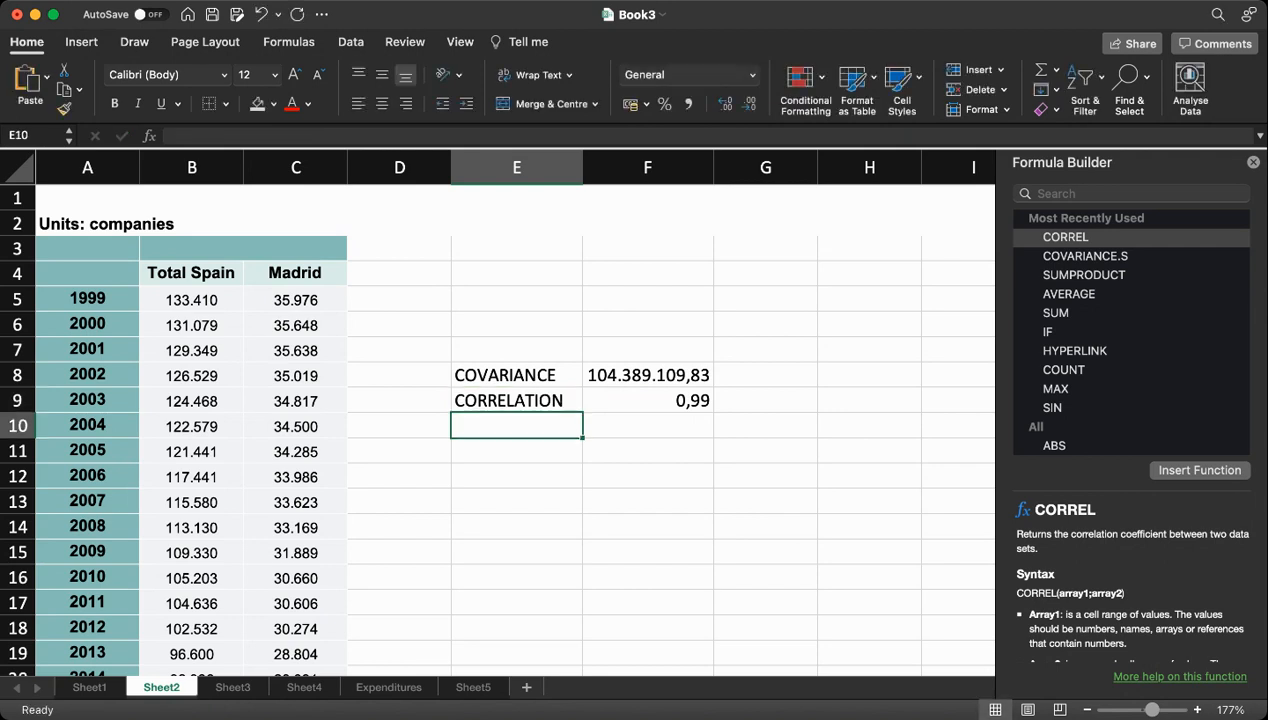
left_click(647, 577)
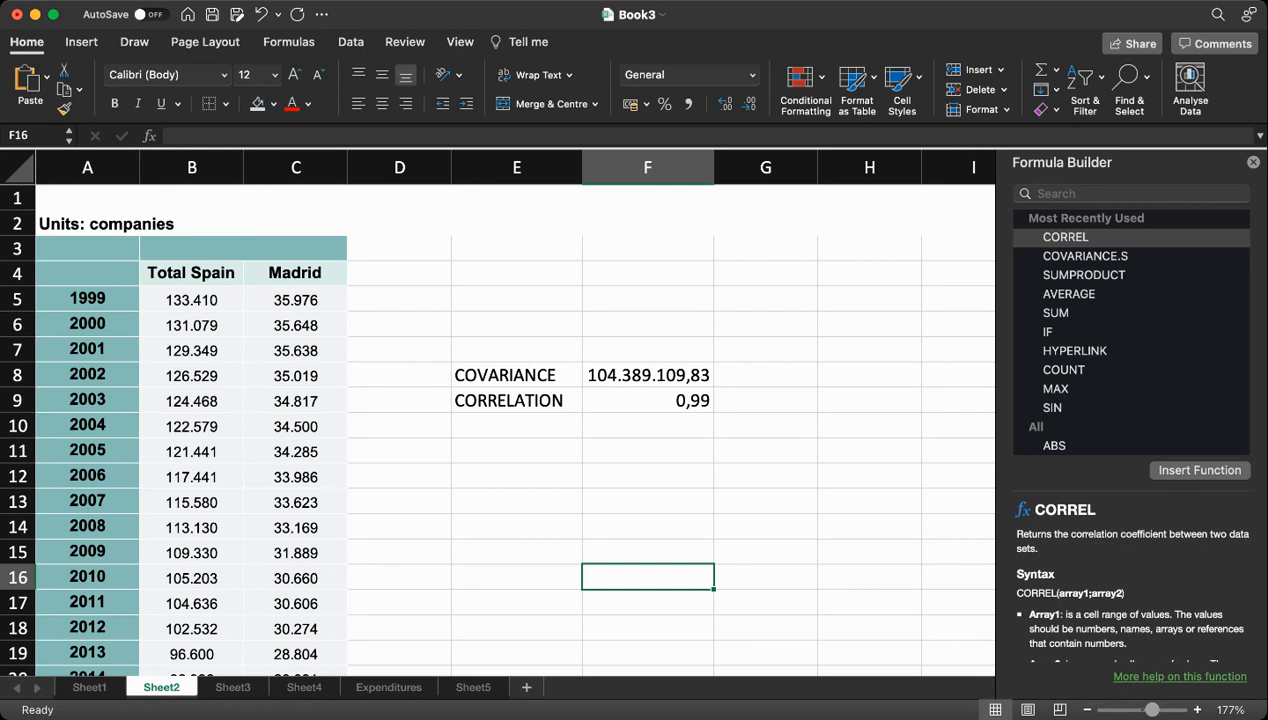
left_click(191, 300)
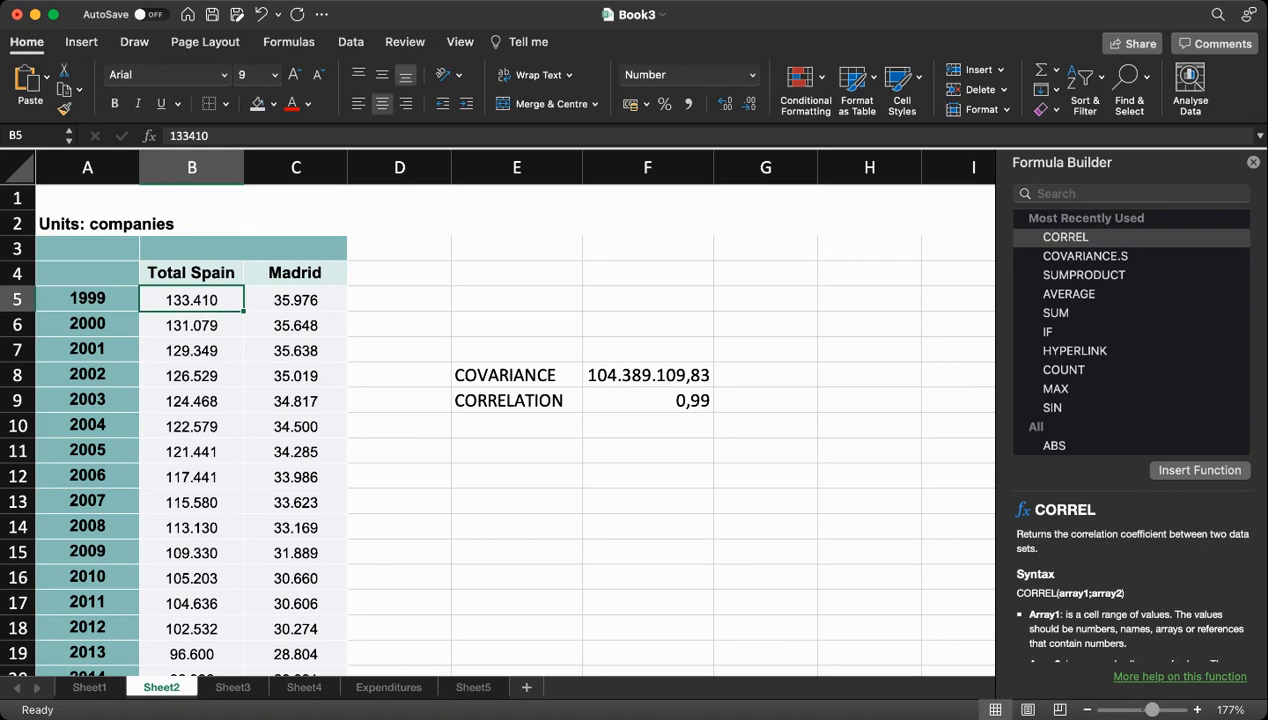
scroll(500, 420, "down", 7)
scroll(500, 420, "up", 7)
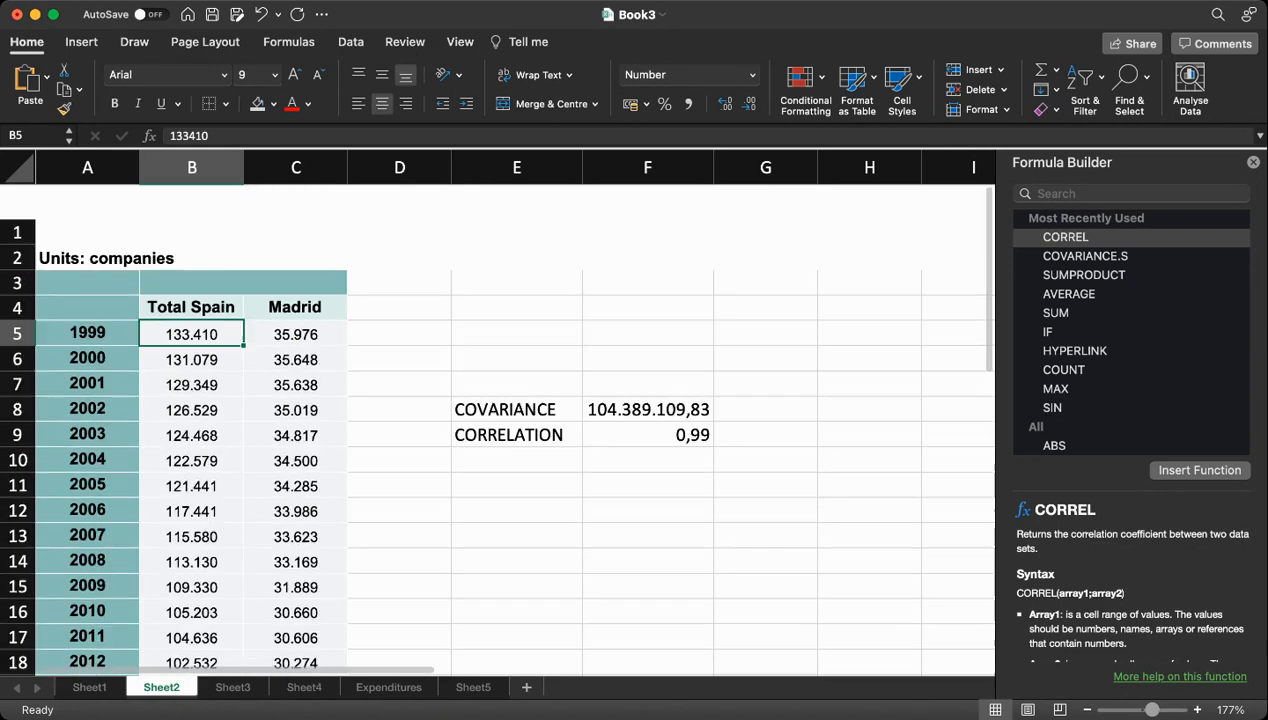
left_click(295, 300)
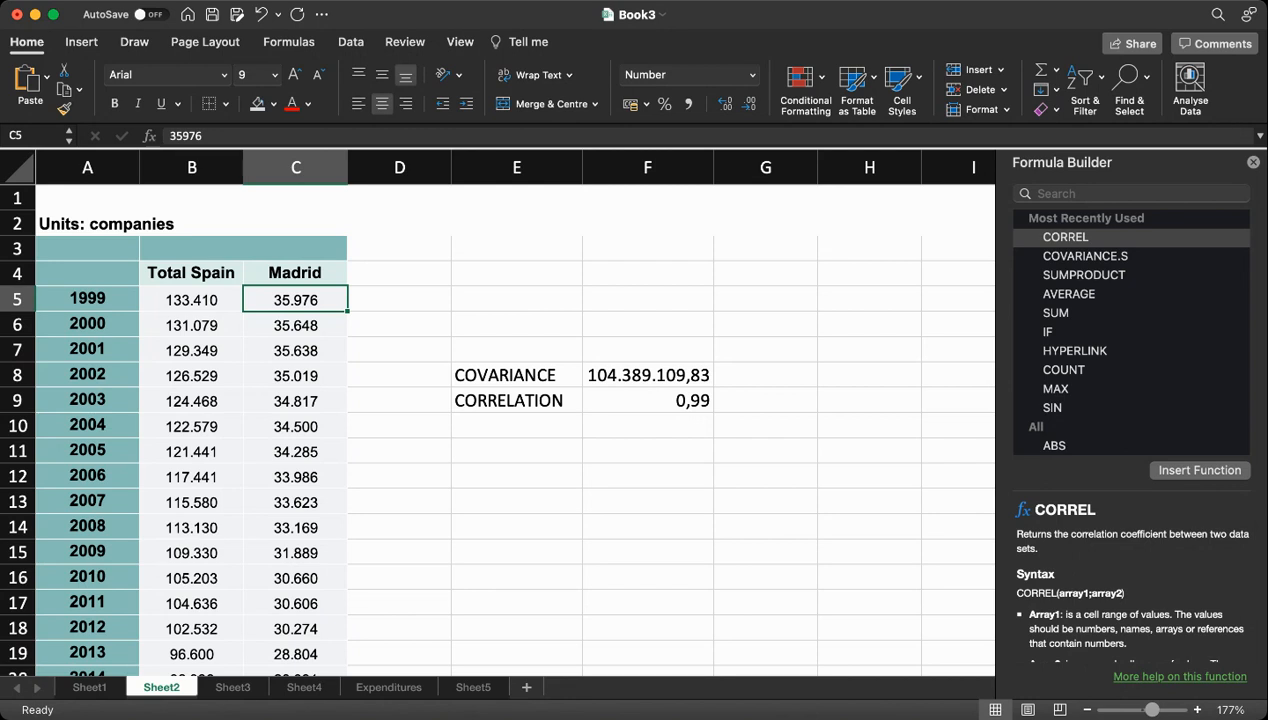
scroll(494, 428, "down", 2)
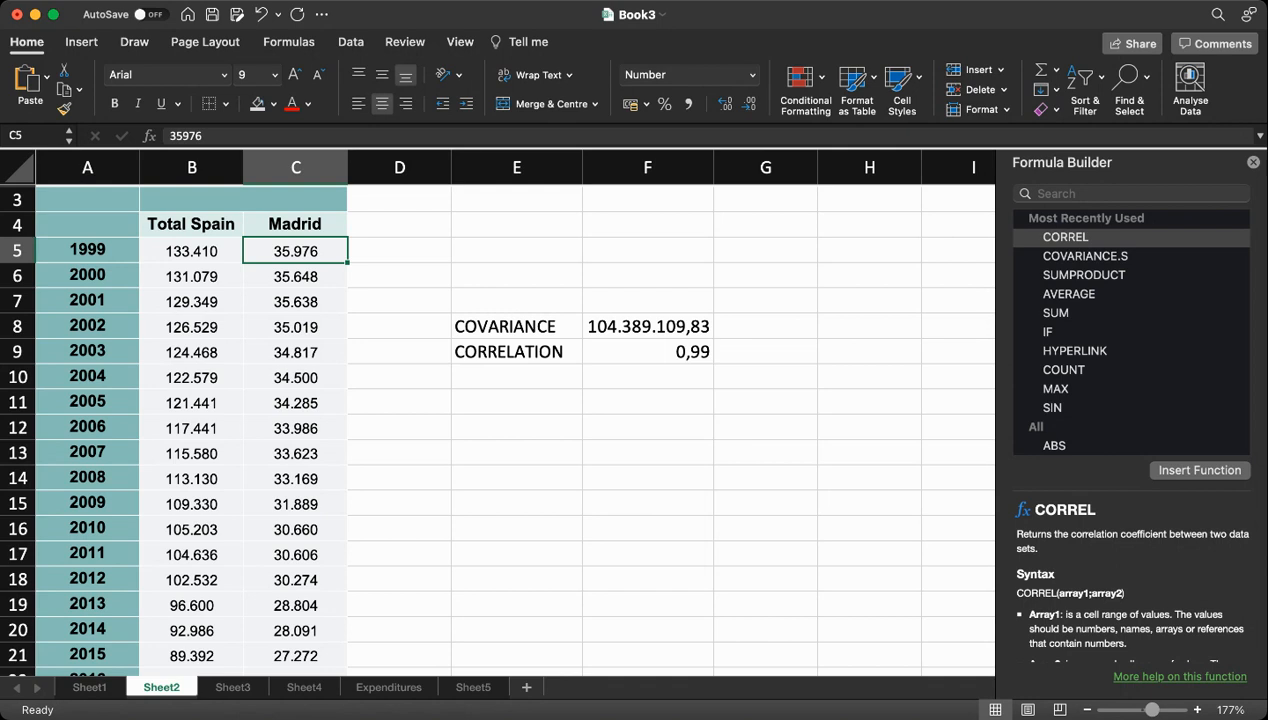
Insert a scatter chart of the Total Spain and Madrid values in B5:C26 and place it below the covariance and correlation results
left_click(1253, 162)
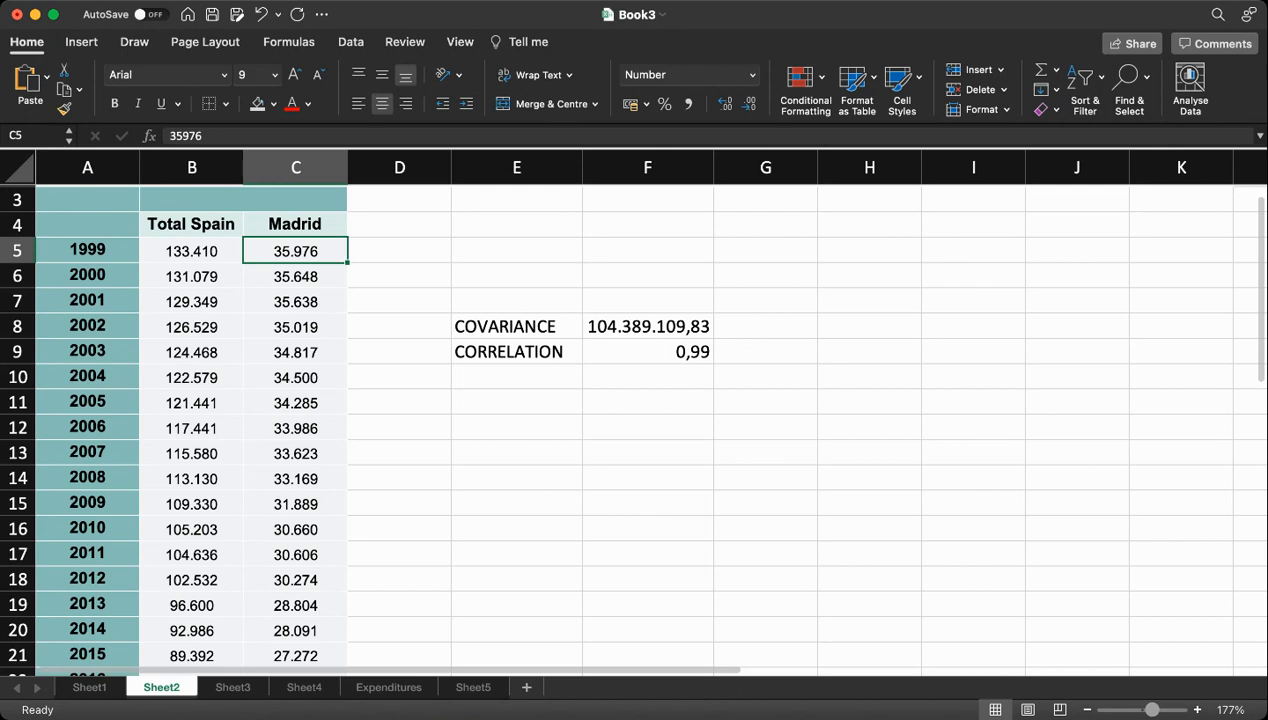
left_click_drag(191, 251, 296, 630)
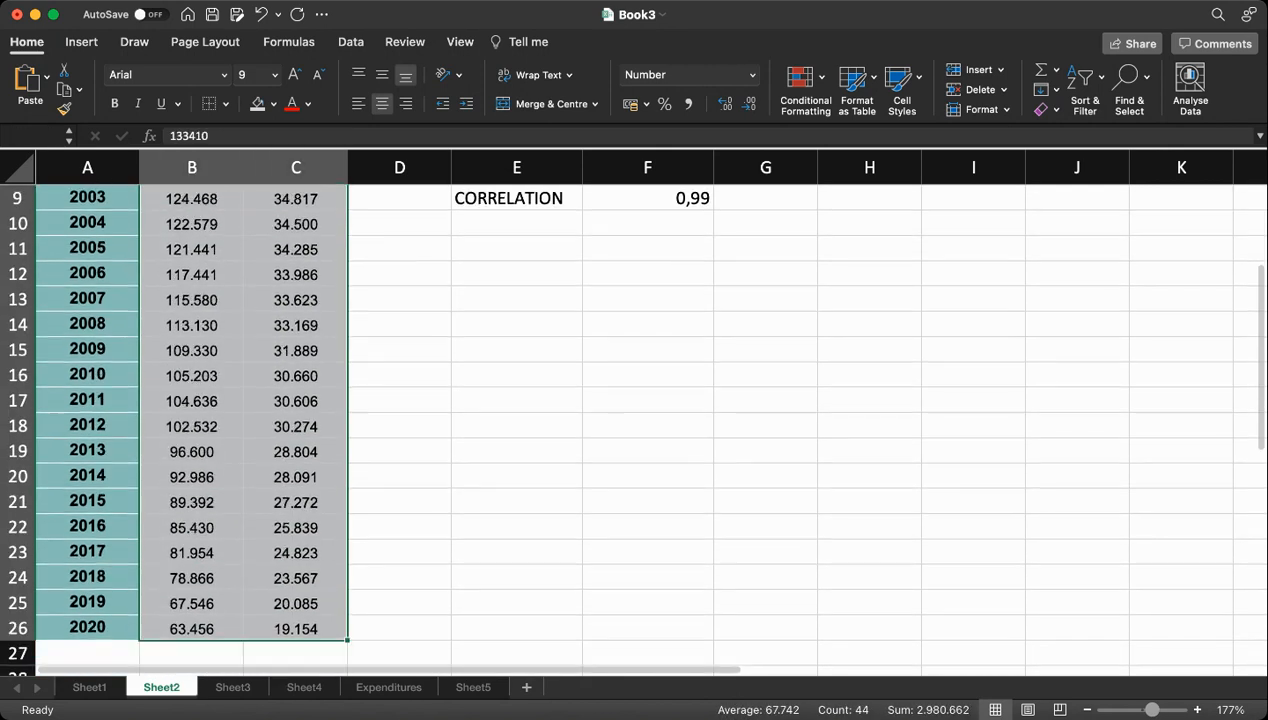
scroll(628, 426, "up", 5)
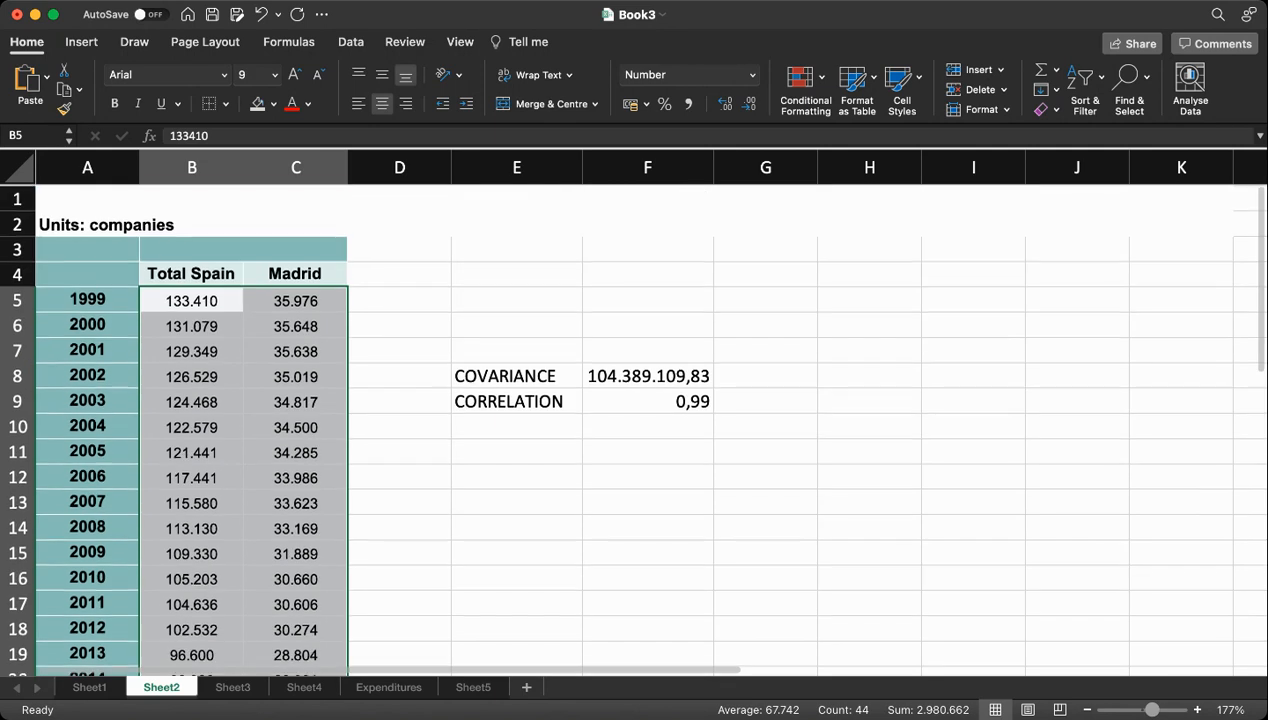
left_click(93, 47)
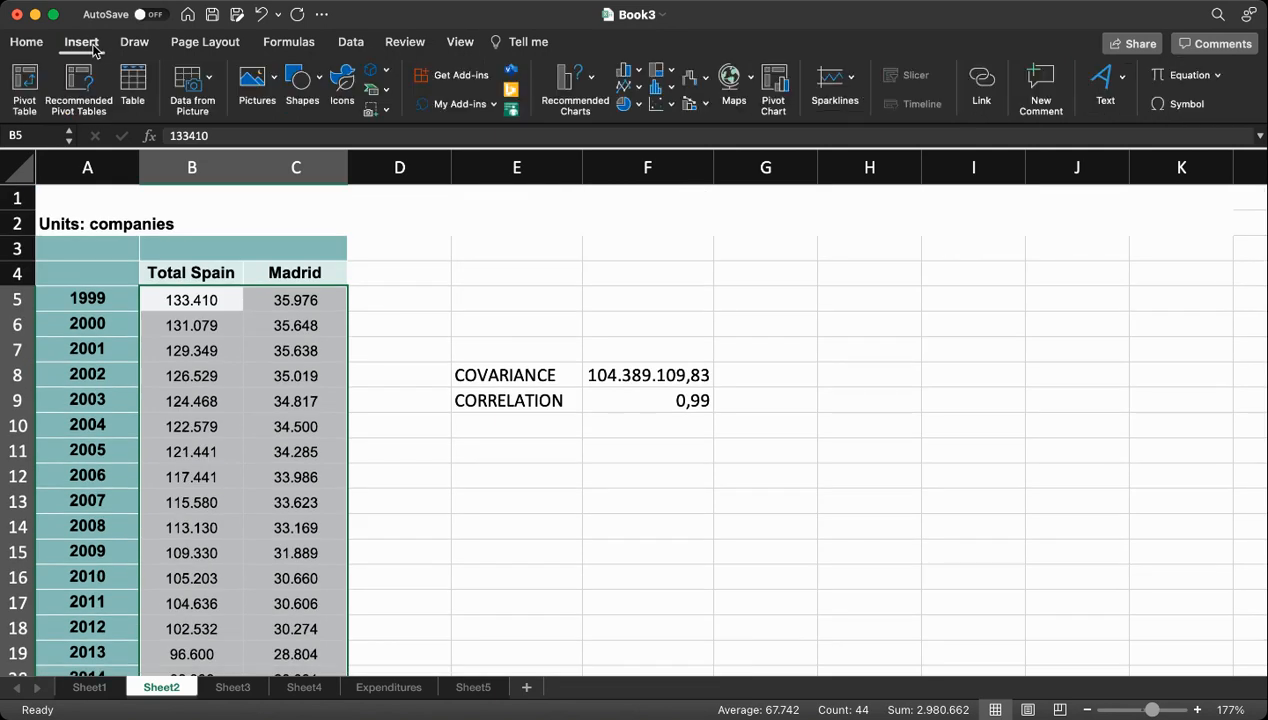
left_click(673, 110)
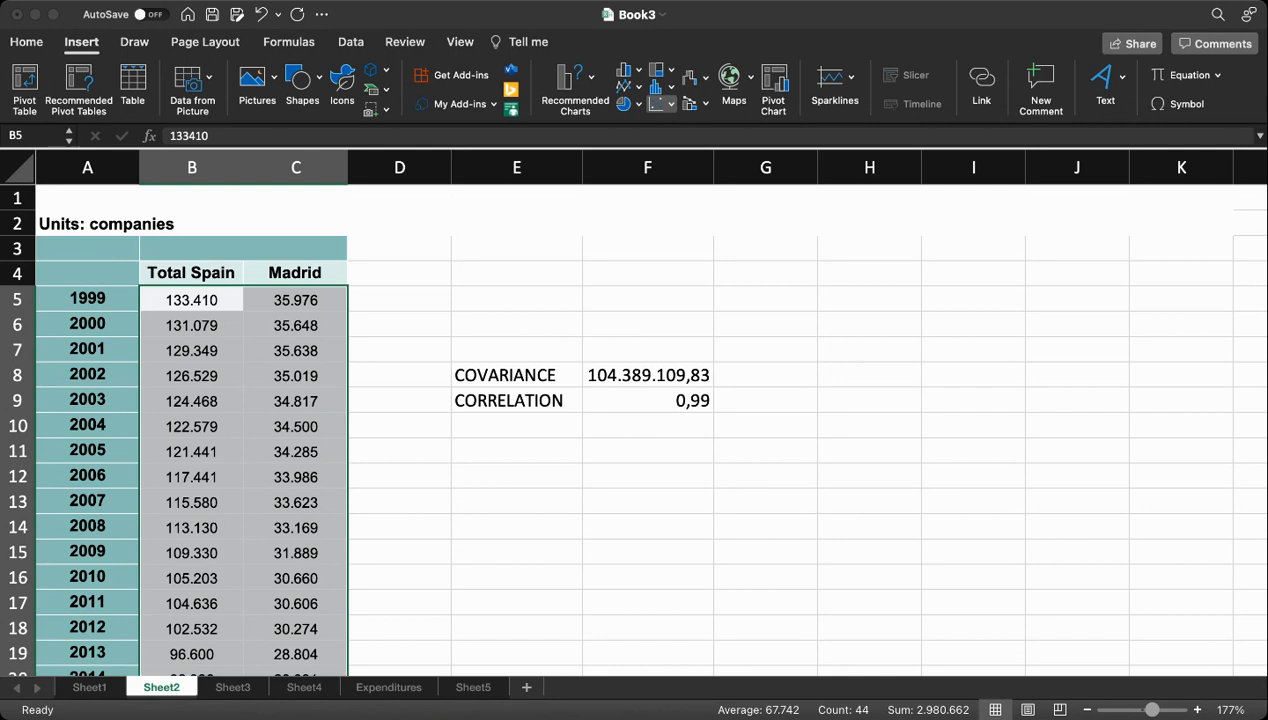
left_click(677, 160)
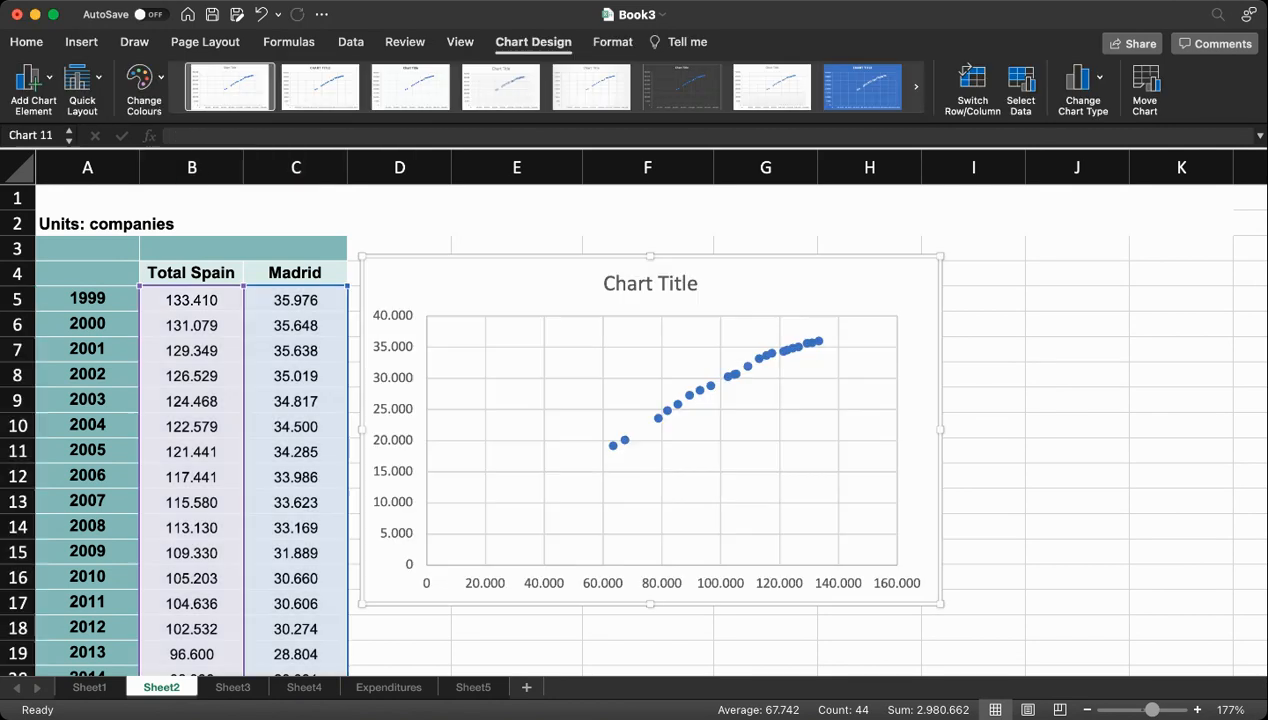
scroll(650, 428, "down", 2)
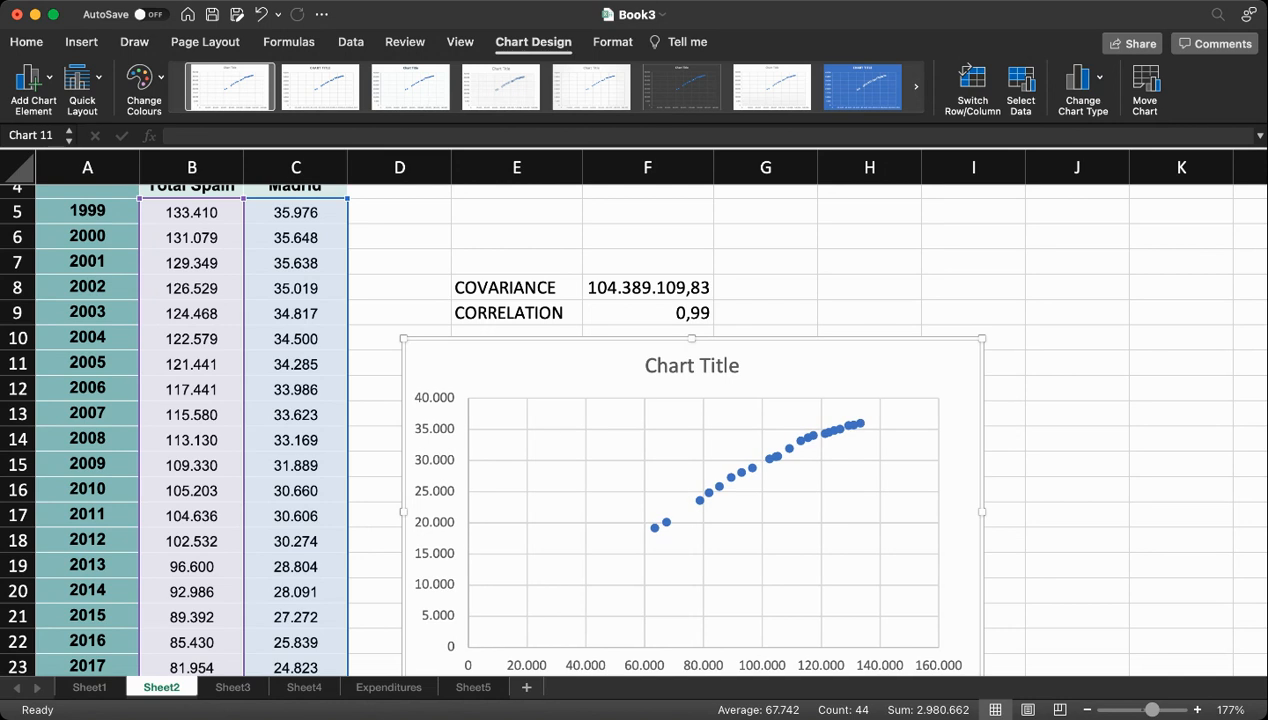
left_click(1077, 389)
scroll(1077, 389, "down", 1)
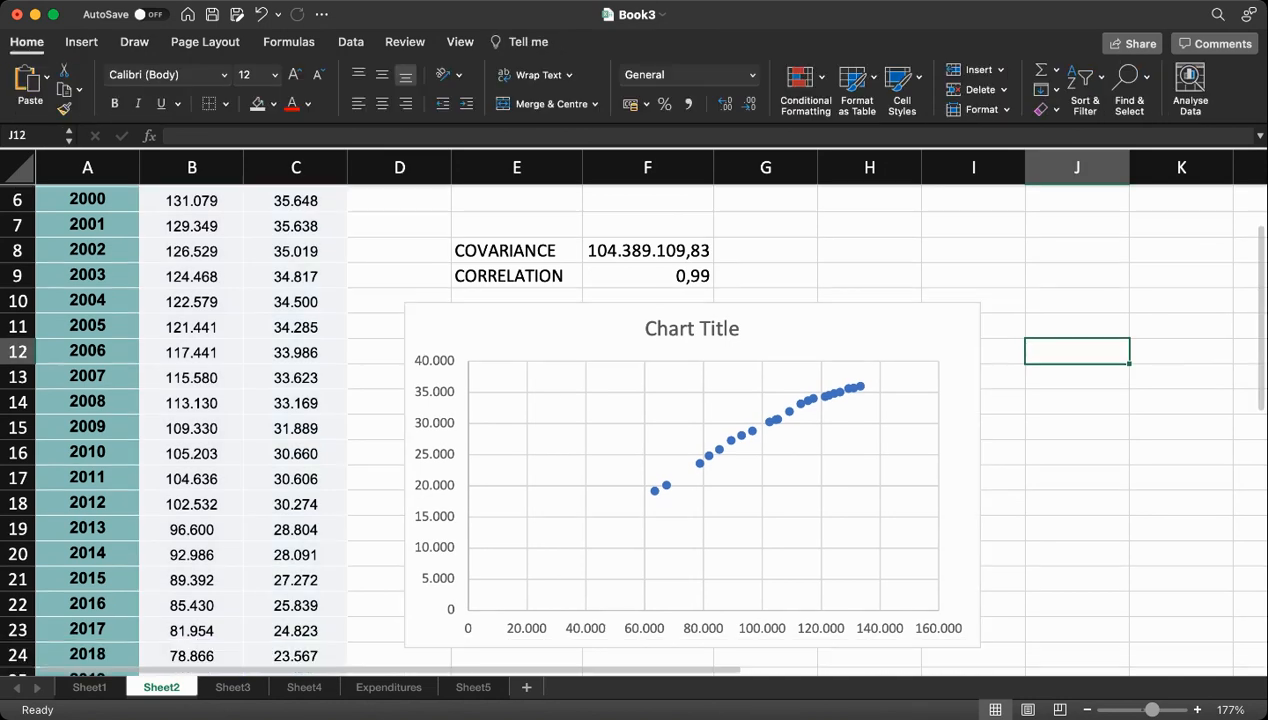
Replace the scatter chart's placeholder title with "Total number companies: Spain vs Madrid"
left_click(733, 329)
left_click(737, 329)
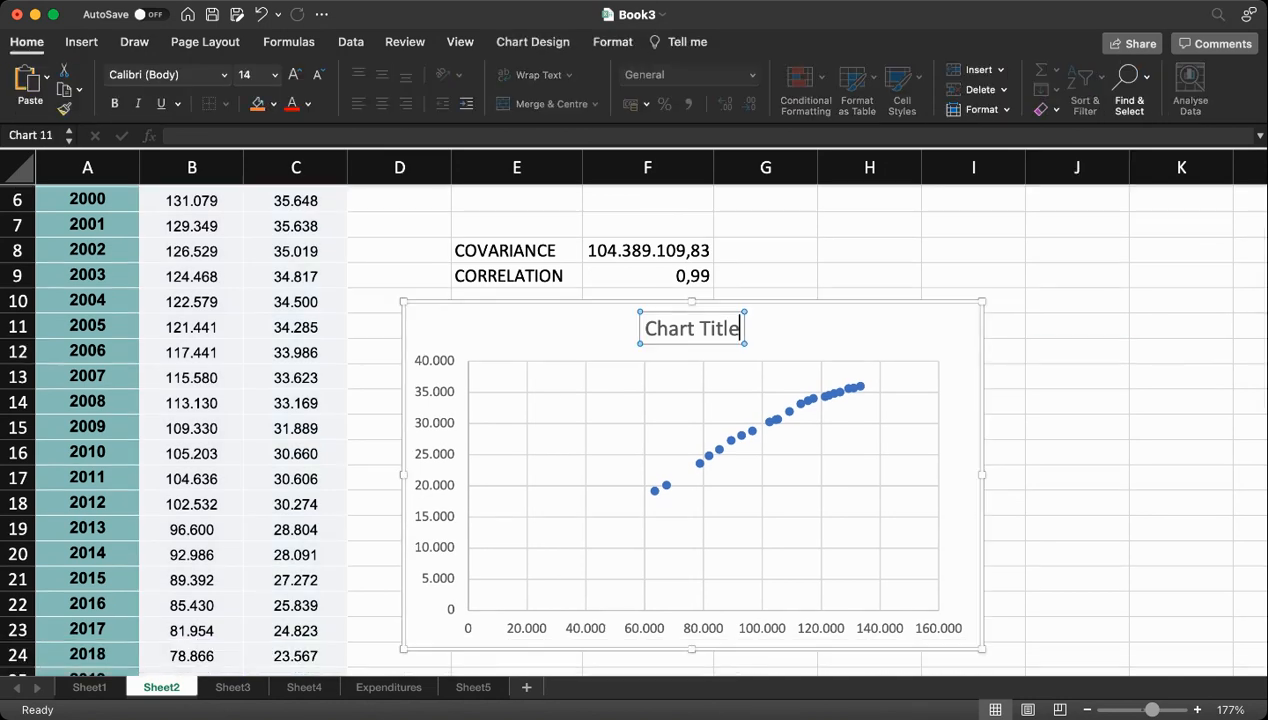
key("BackSpace")
key("BackSpace")
key("BackSpace")
key("BackSpace")
key("BackSpace")
key("BackSpace")
key("BackSpace")
key("BackSpace")
key("BackSpace")
key("BackSpace")
key("BackSpace")
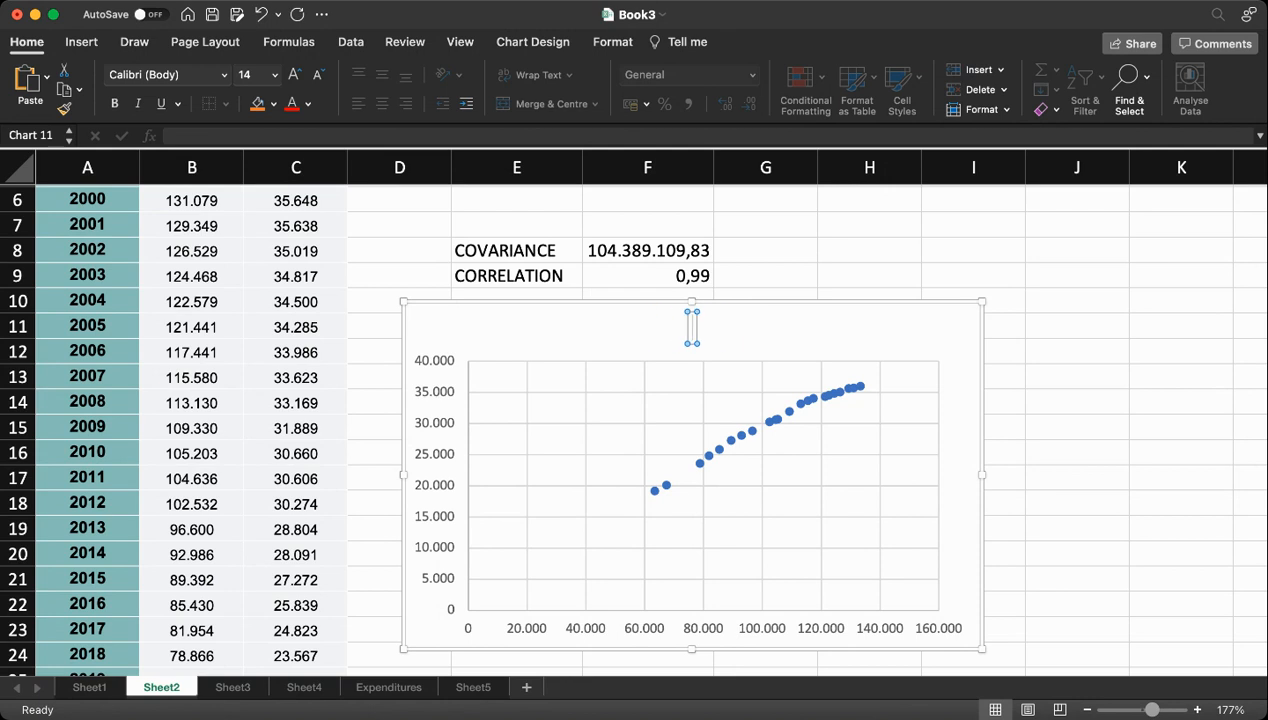
type("Tota")
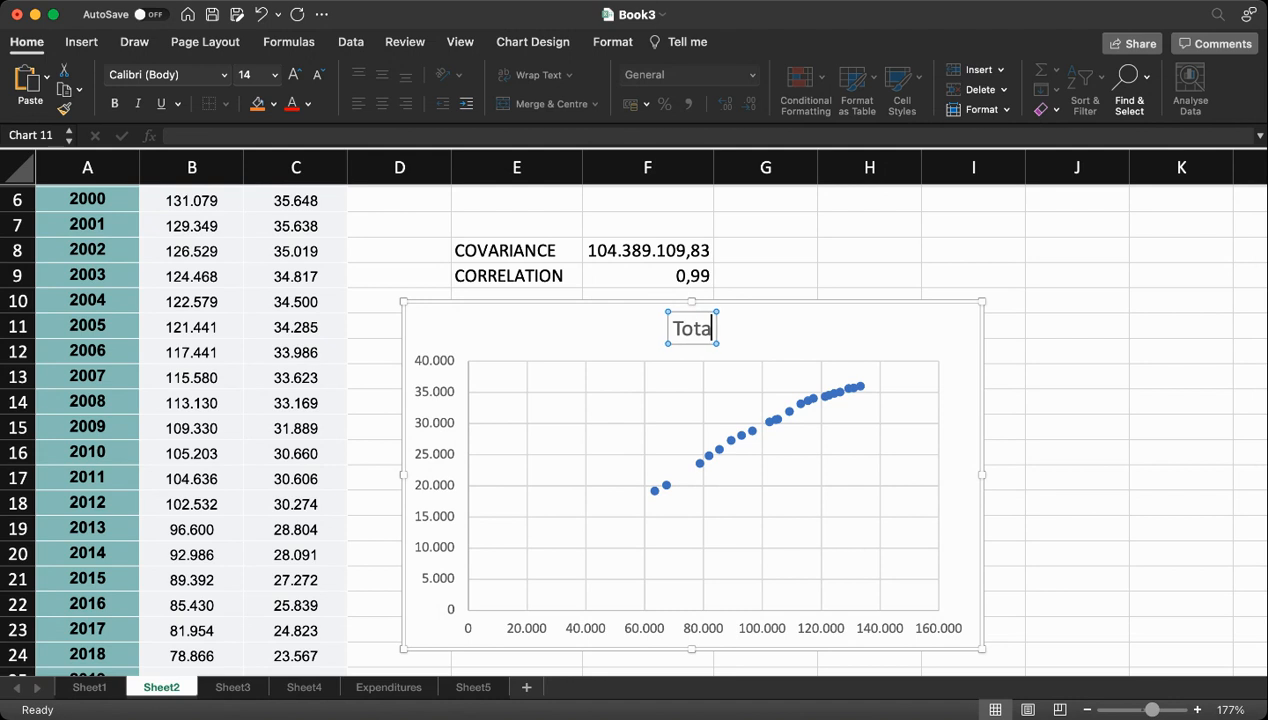
type("l number co")
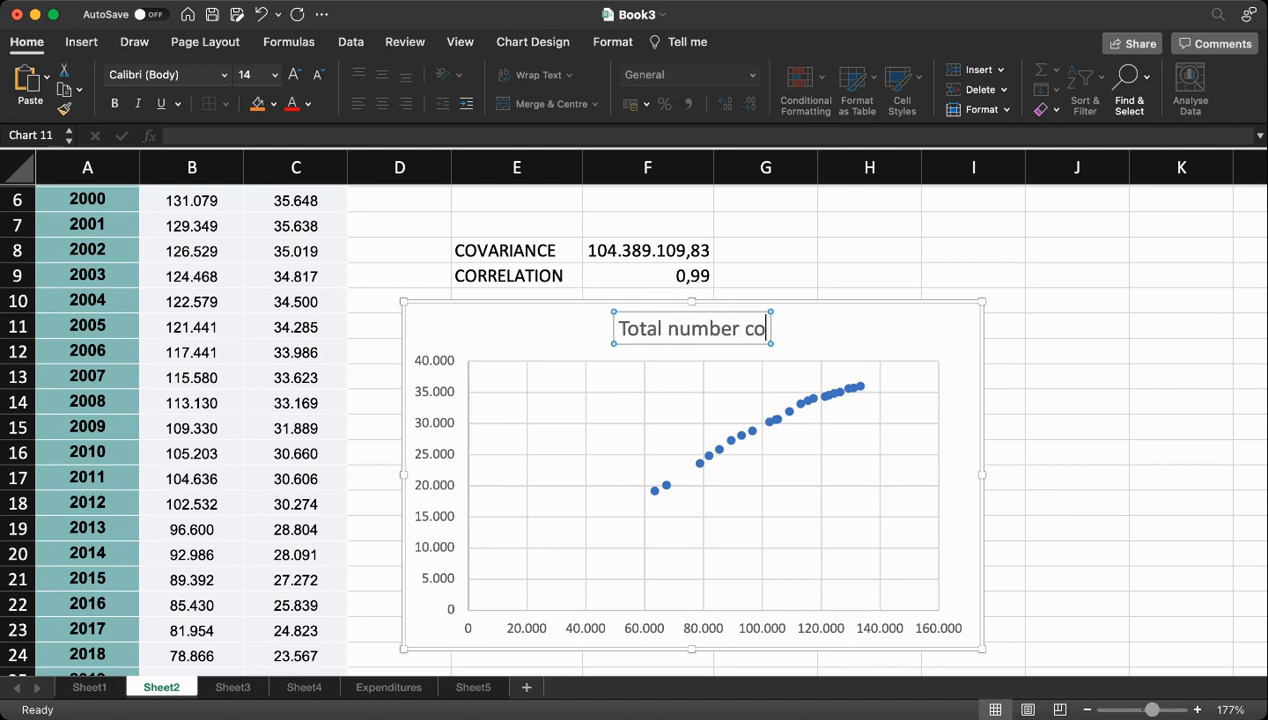
type("mpanies")
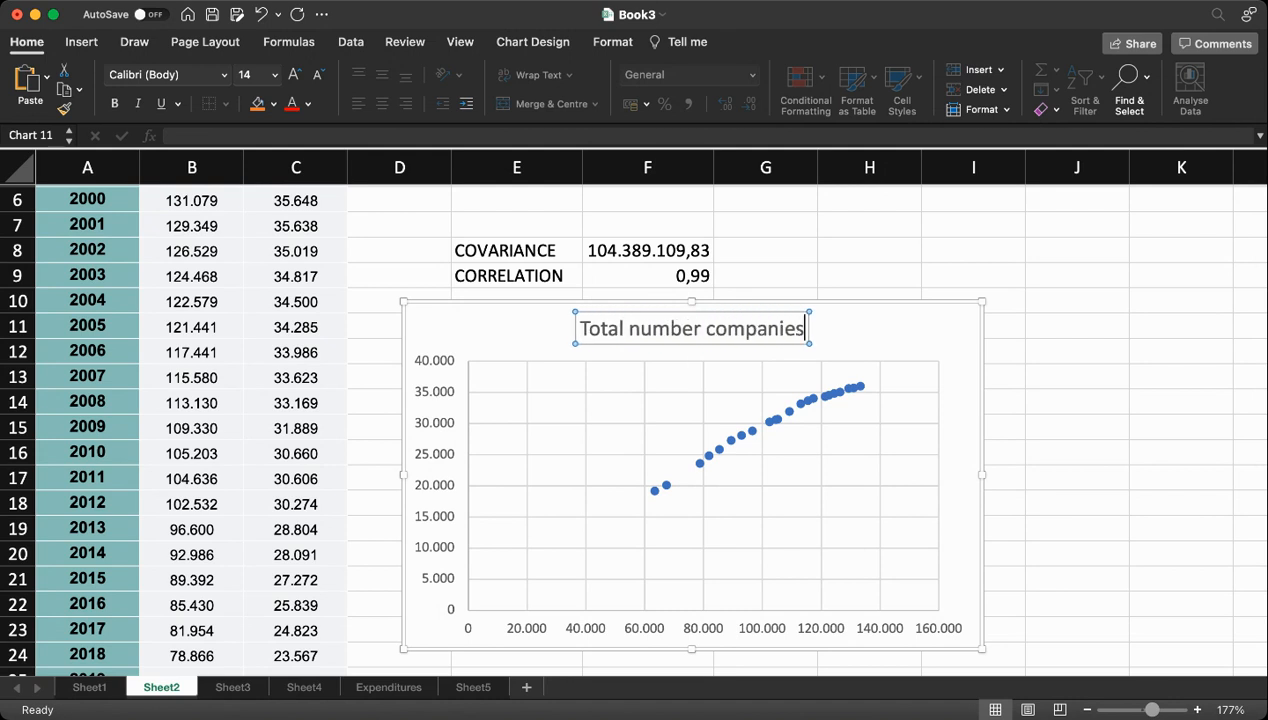
type(": Spain")
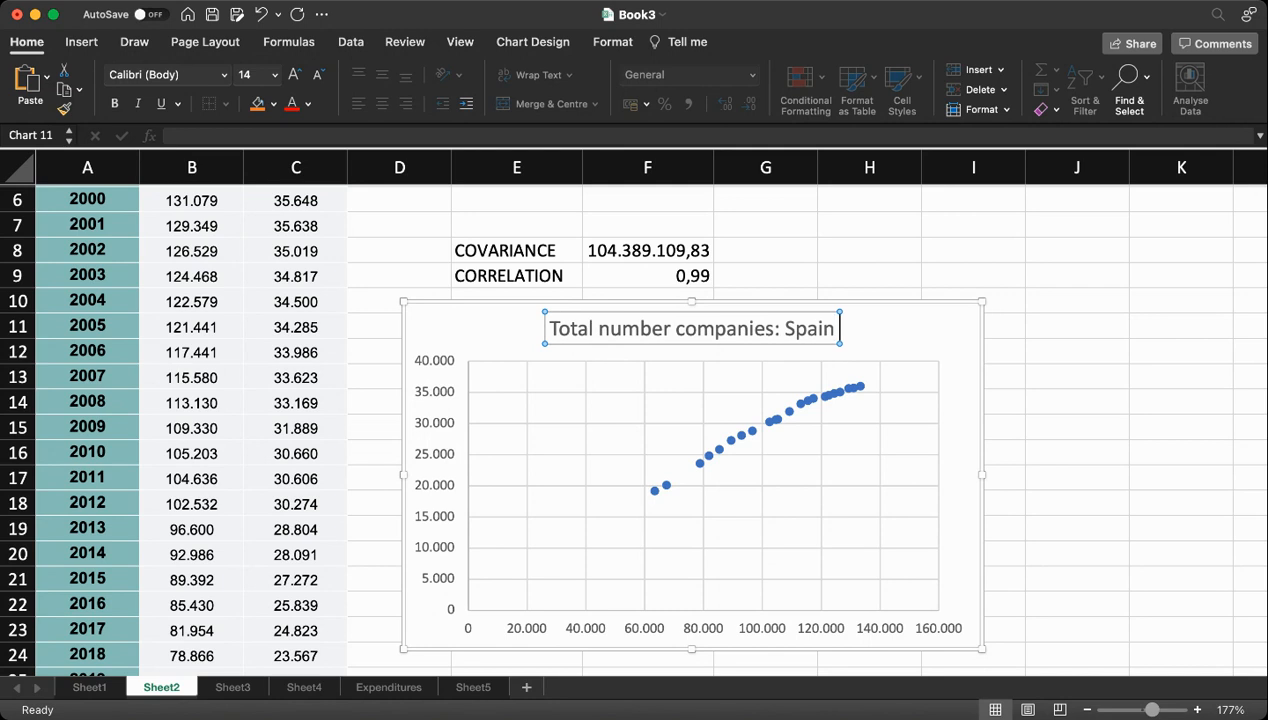
type(" vs madrid")
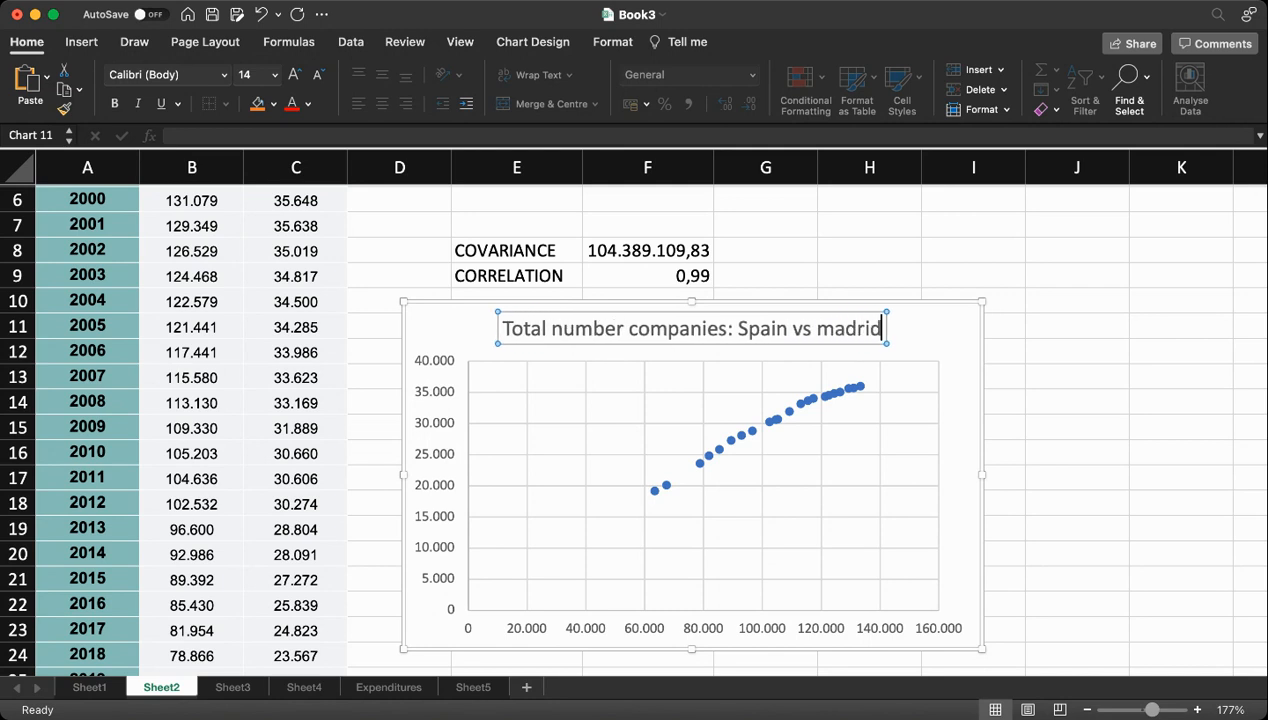
key("Left")
key("Left")
key("Left")
key("Left")
key("Left")
key("BackSpace")
type("M")
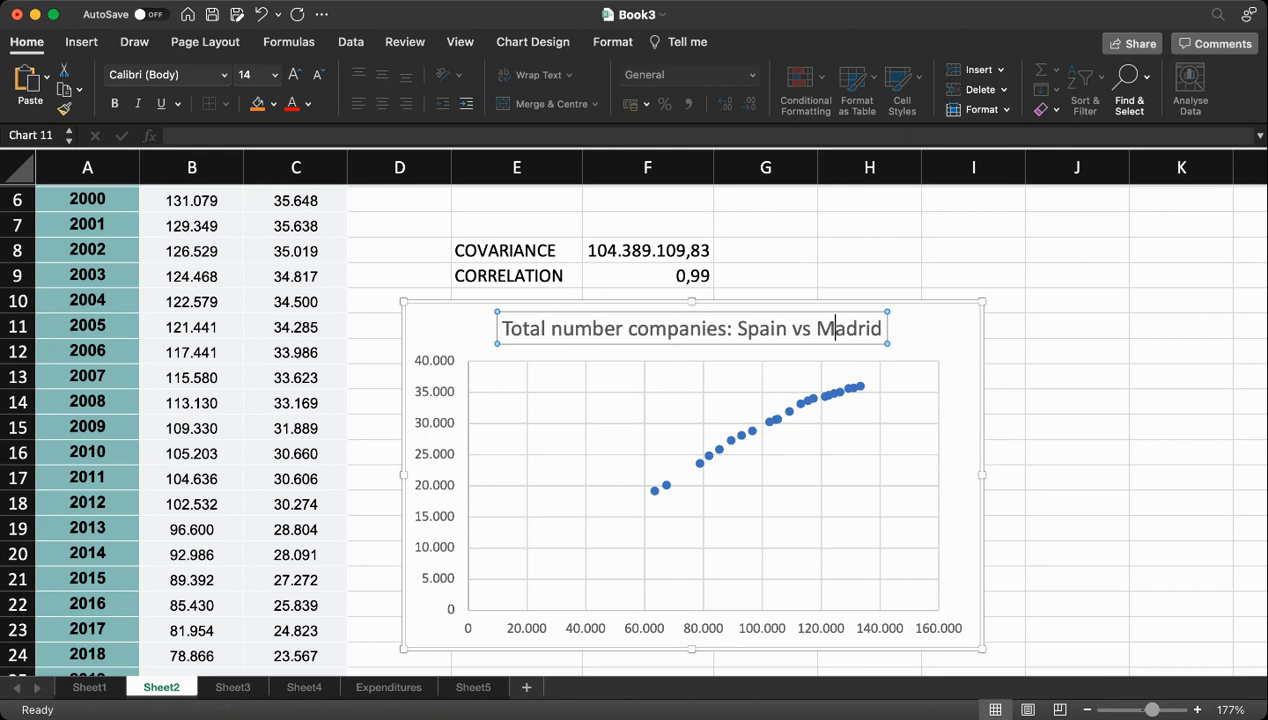
left_click(1181, 453)
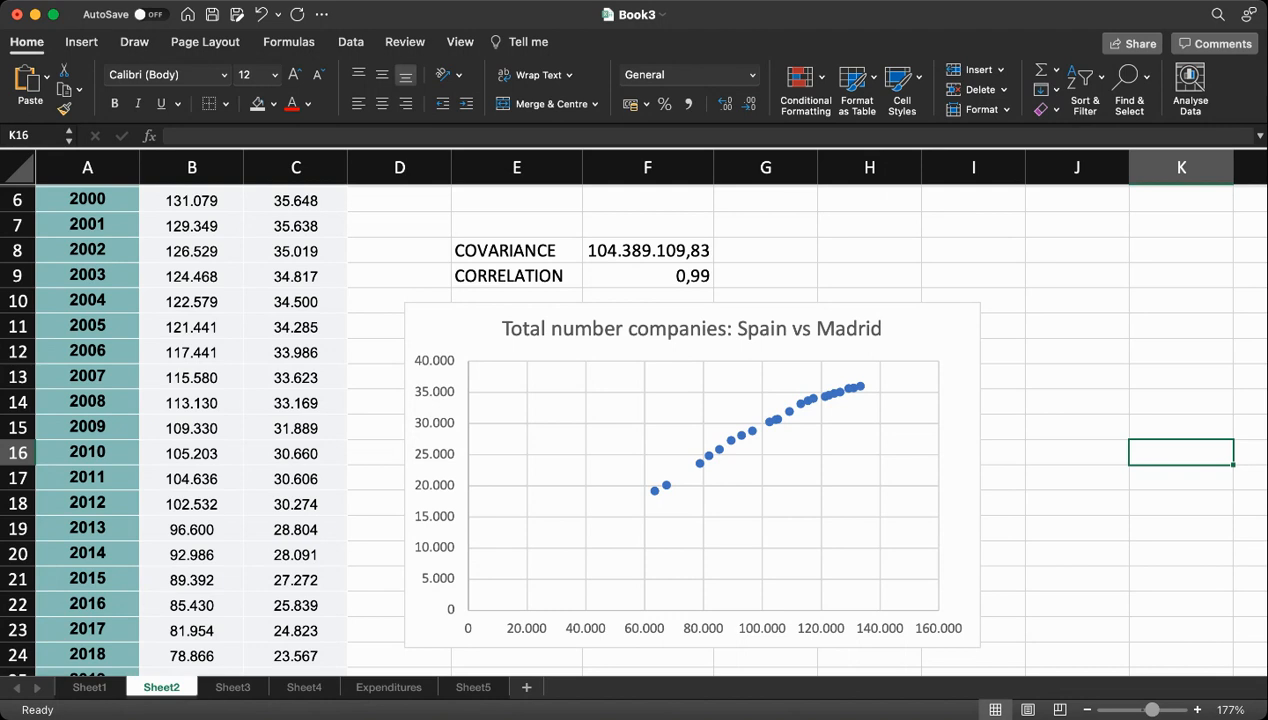
Add a linear trendline to the scatter chart's data series and display its equation and R-squared value on the chart
left_click(777, 419)
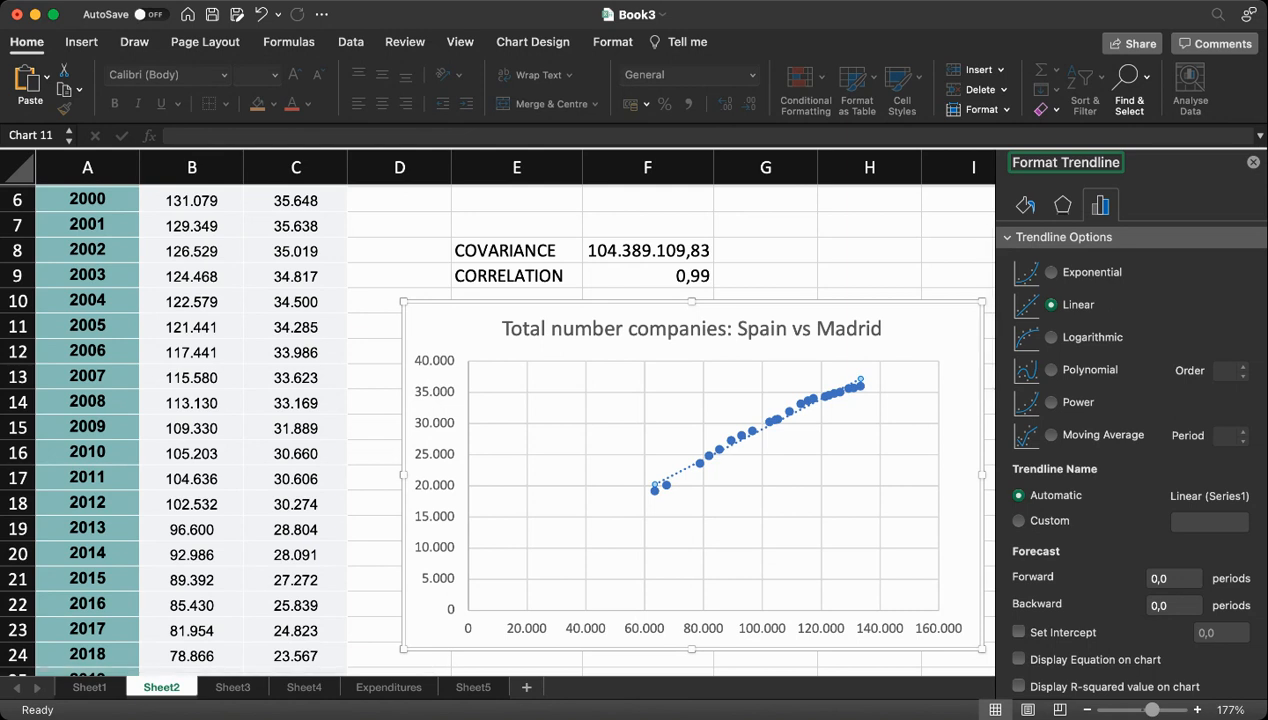
left_click(1019, 659)
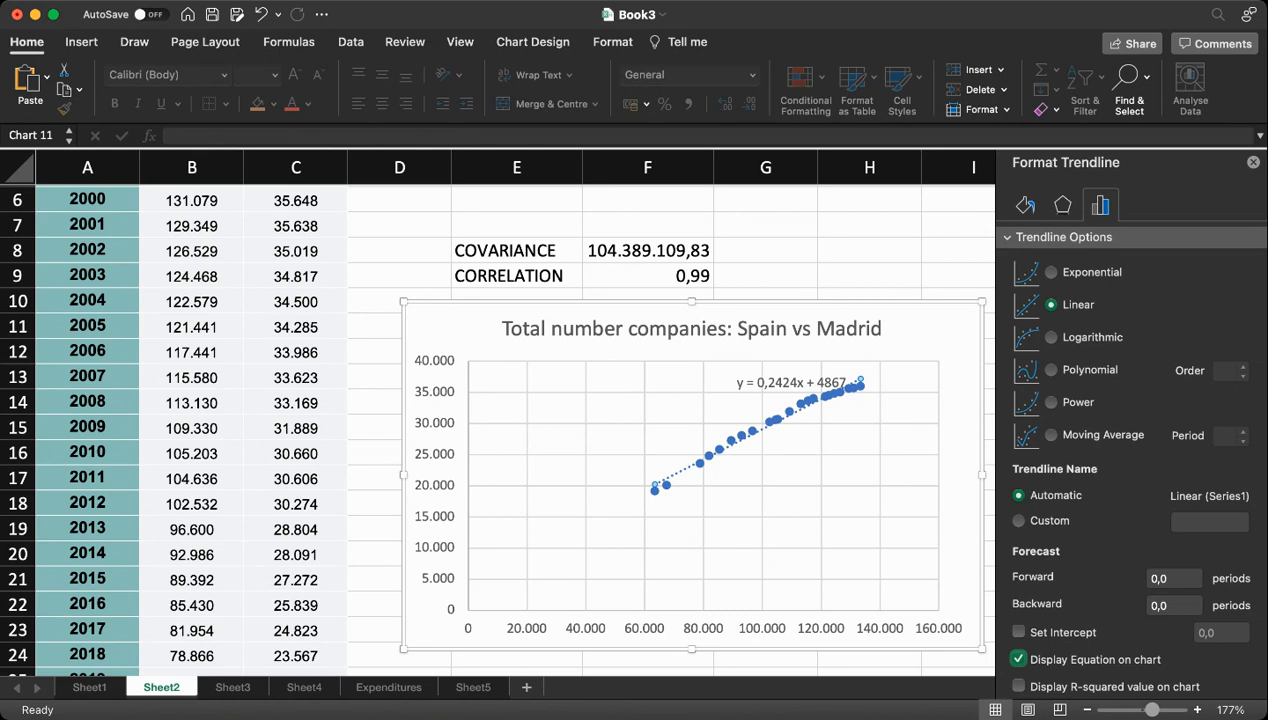
left_click(1018, 686)
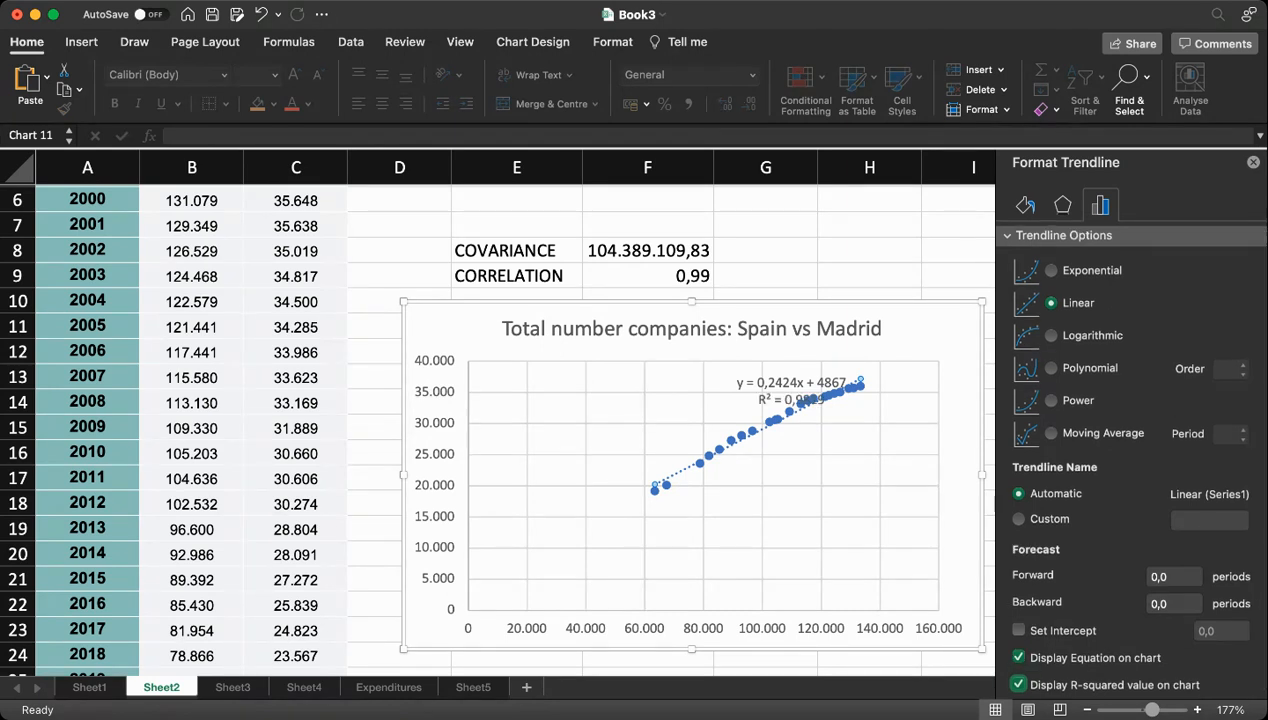
left_click(1253, 162)
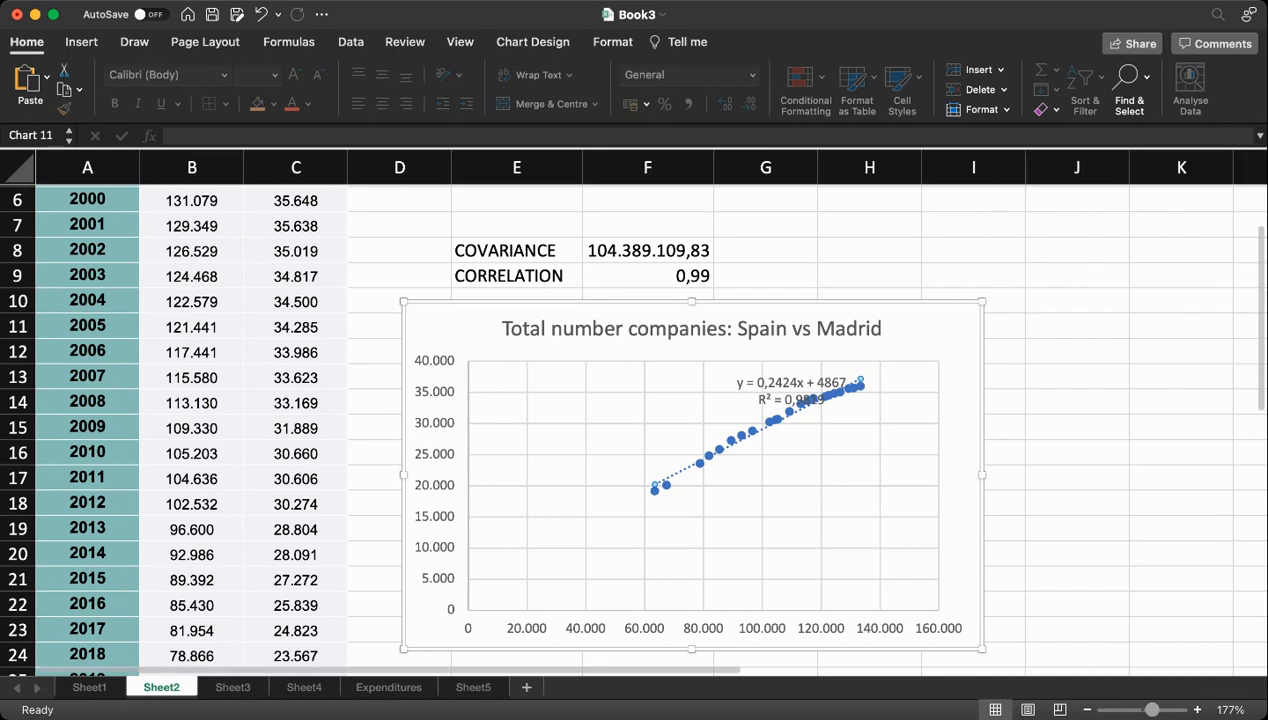
Move the trendline equation and R-squared label clear of the data points and set its font size to 14
left_click(791, 384)
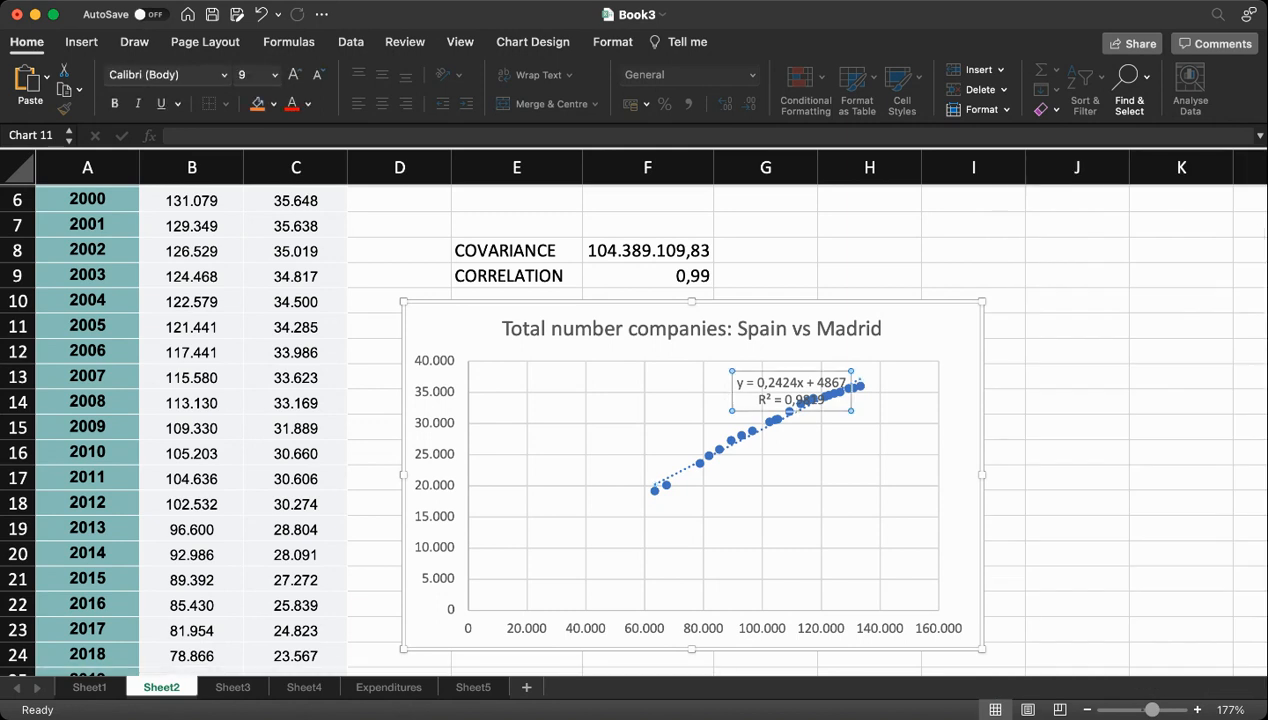
left_click_drag(637, 396, 575, 392)
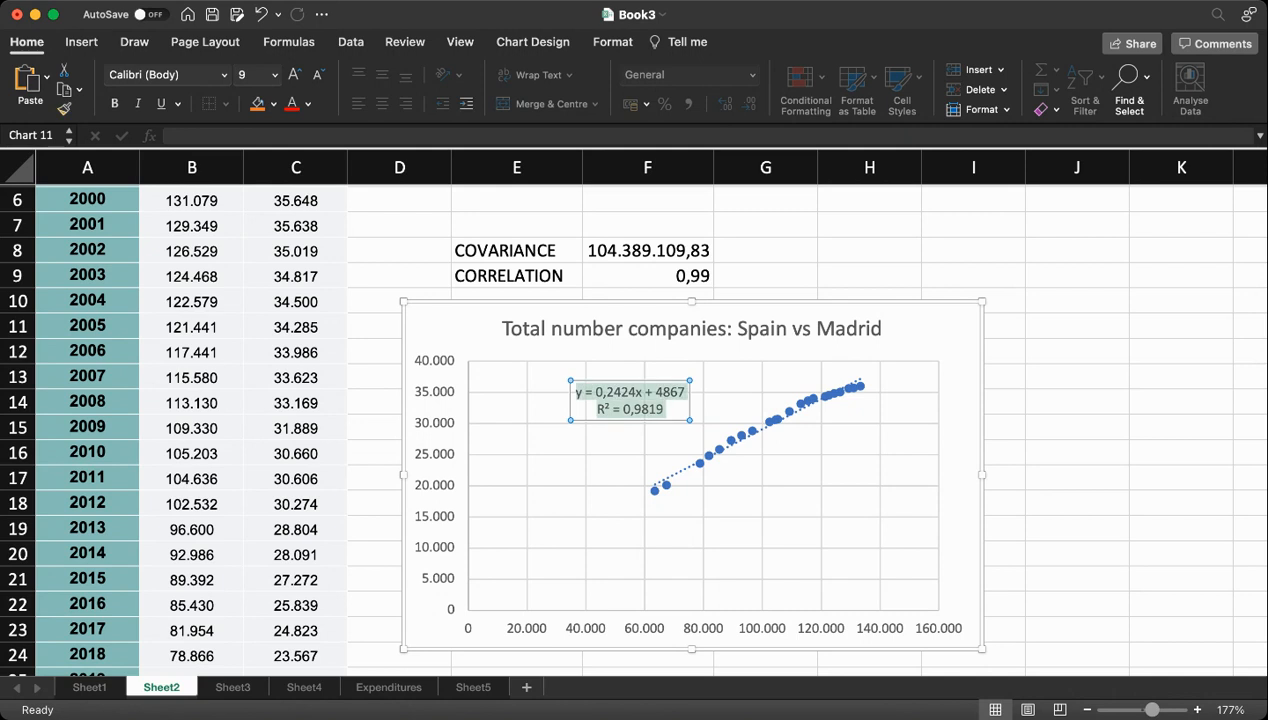
left_click(275, 76)
left_click(248, 192)
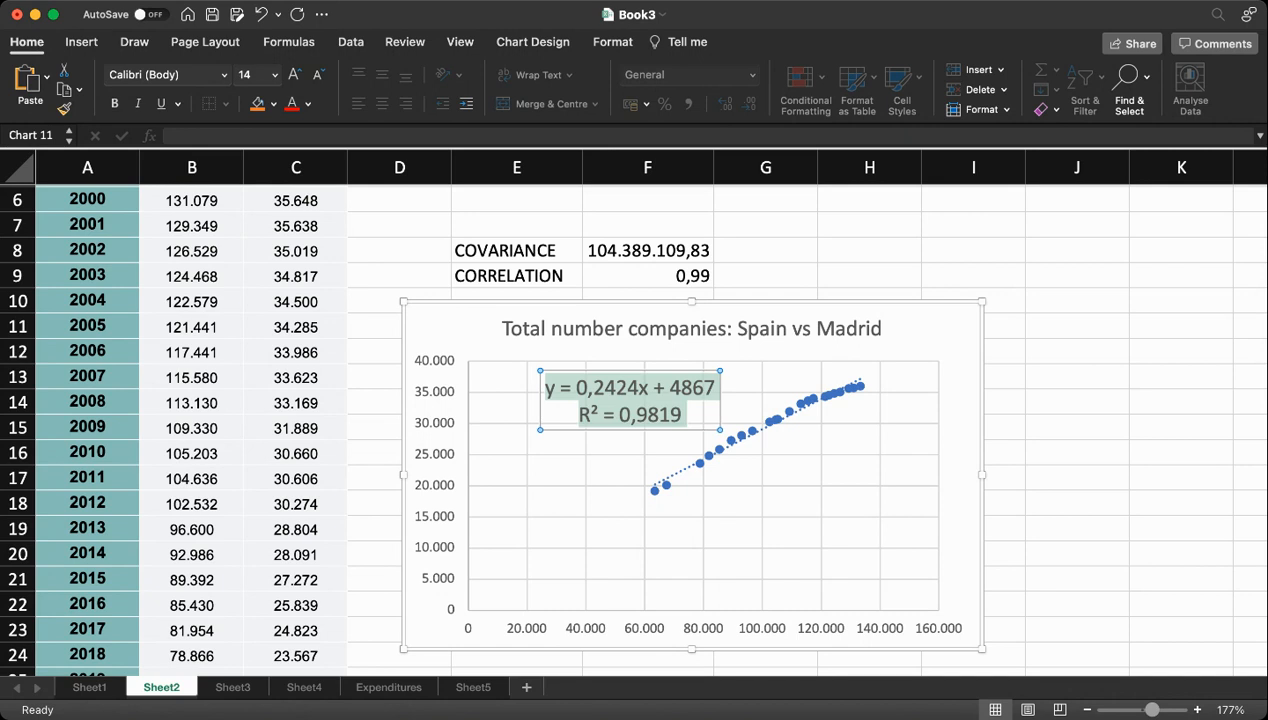
left_click(1181, 503)
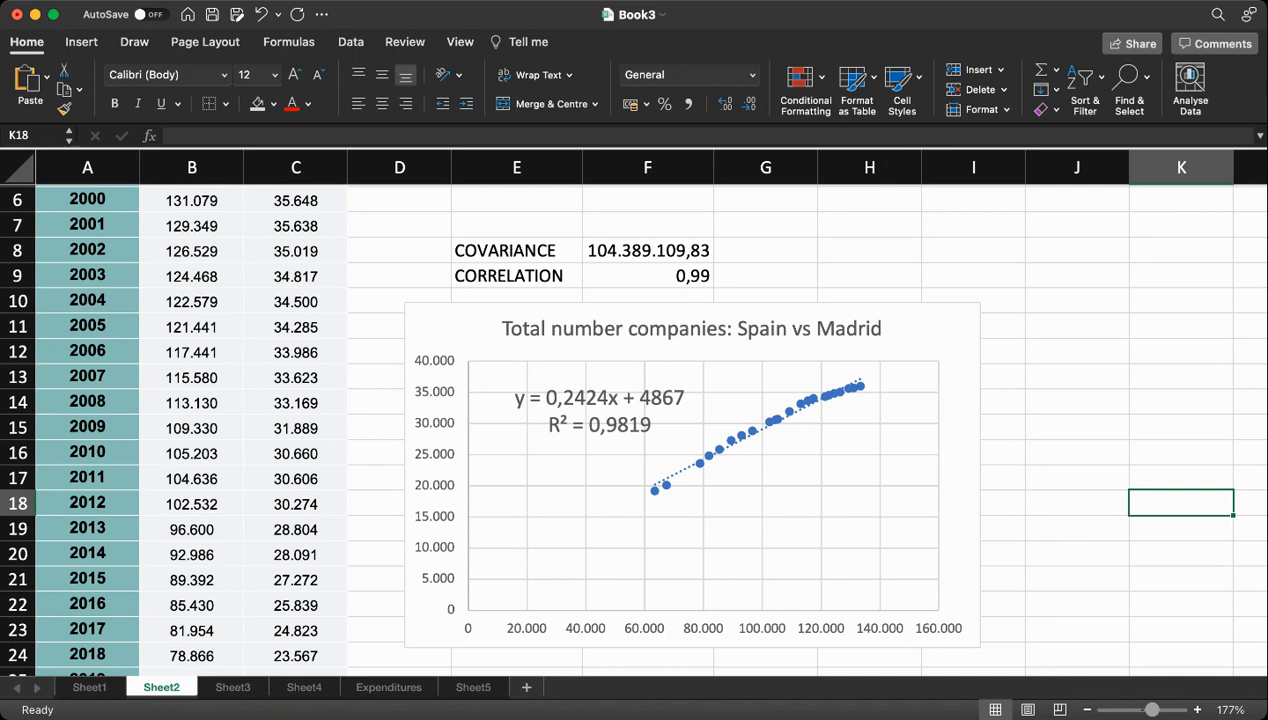
Enter the year 2121 in A27 below 2020, with a Total Spain value of 87878 in B27
scroll(640, 420, "down", 4)
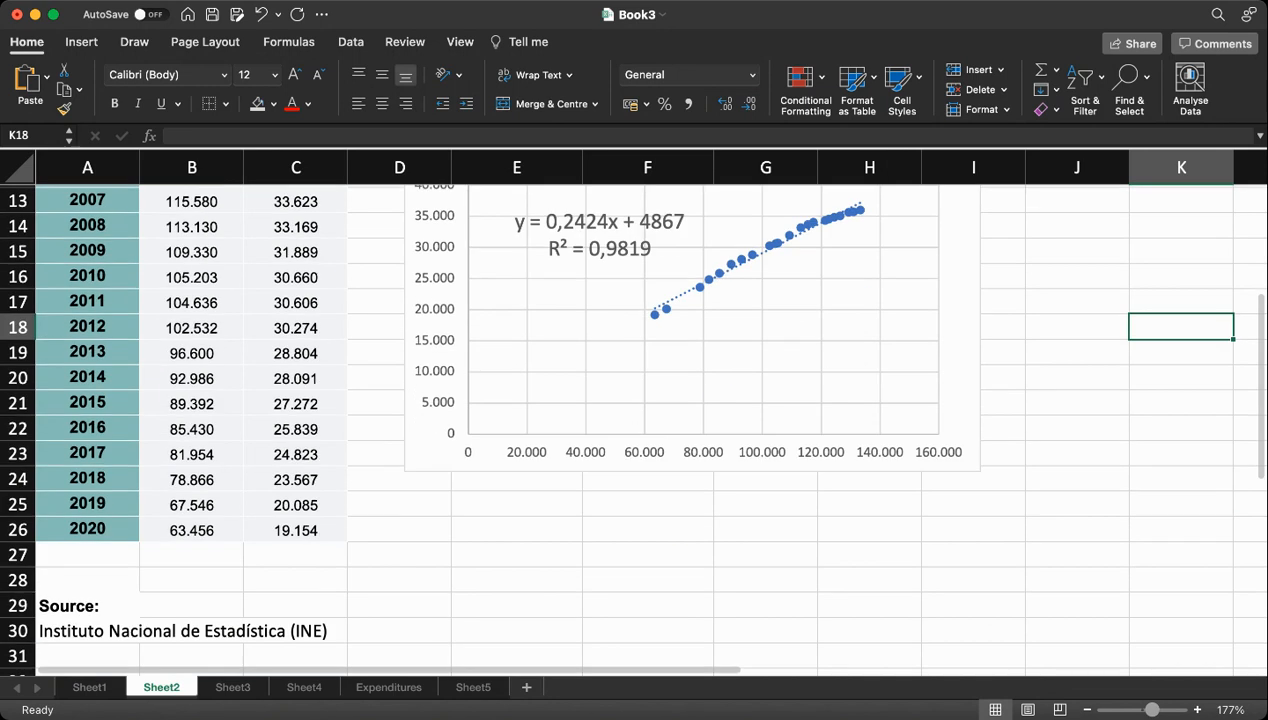
left_click(191, 555)
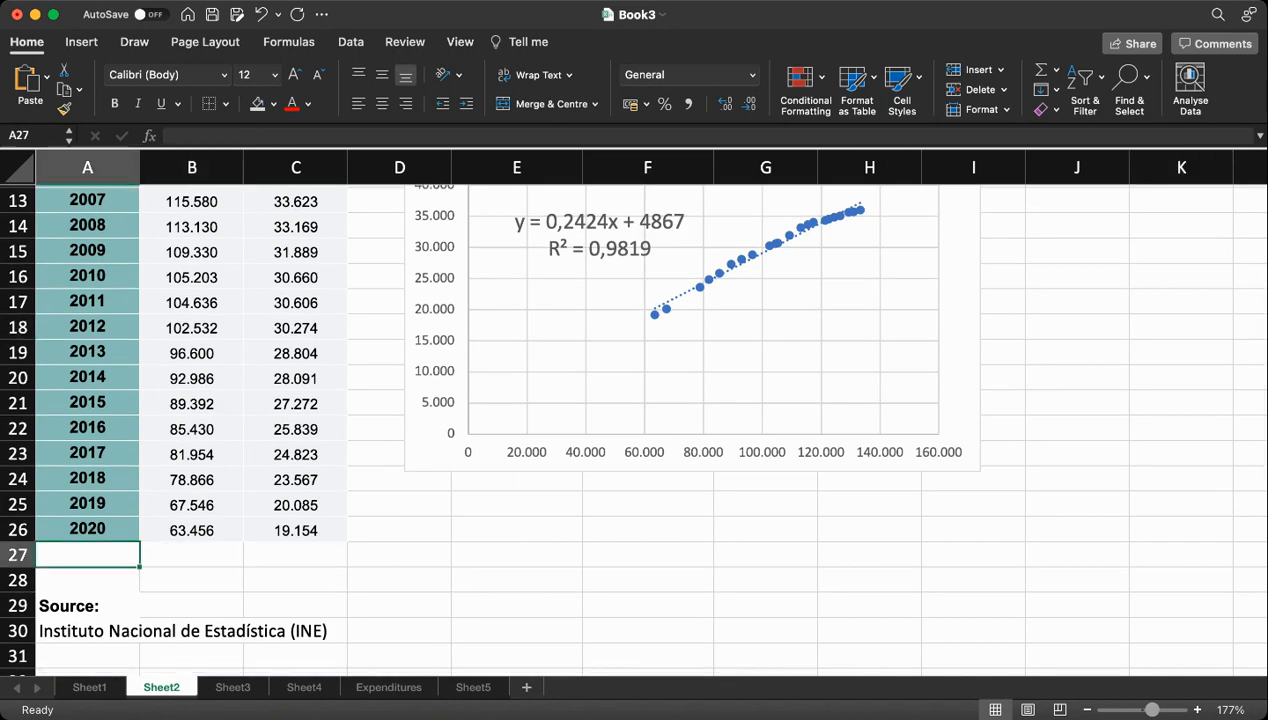
type("2121")
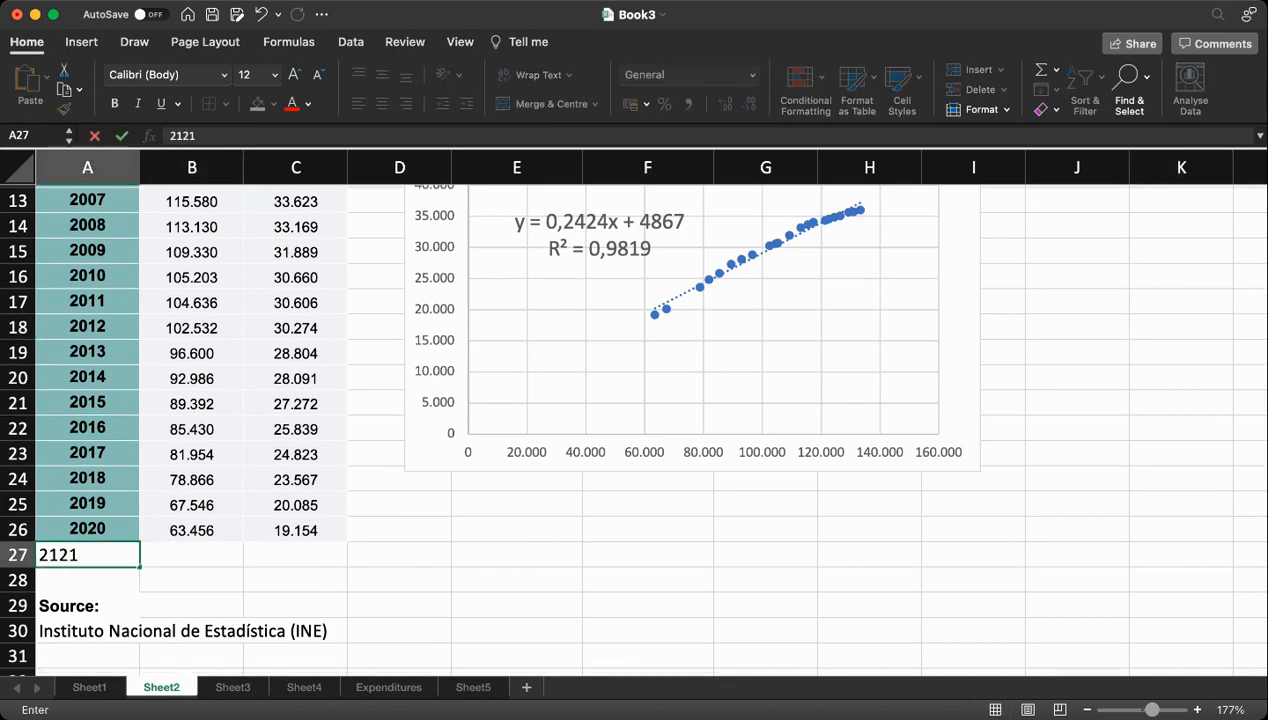
key("Tab")
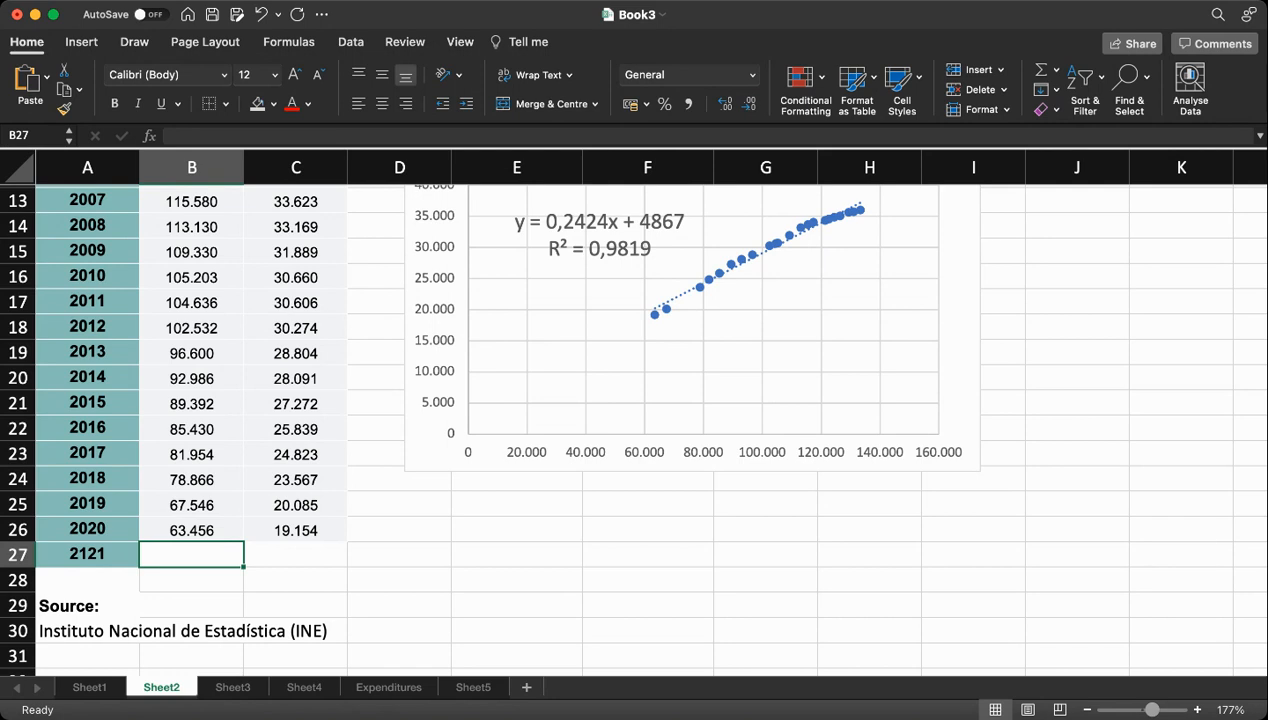
type("878786")
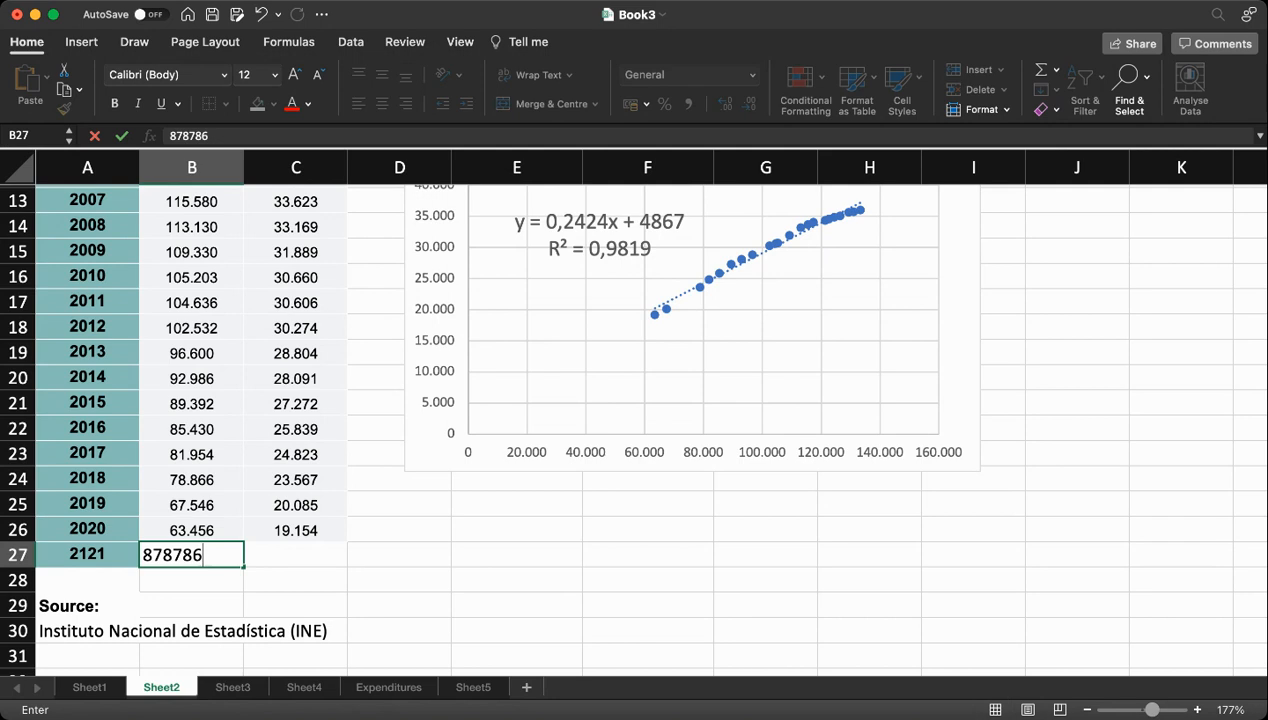
key("Tab")
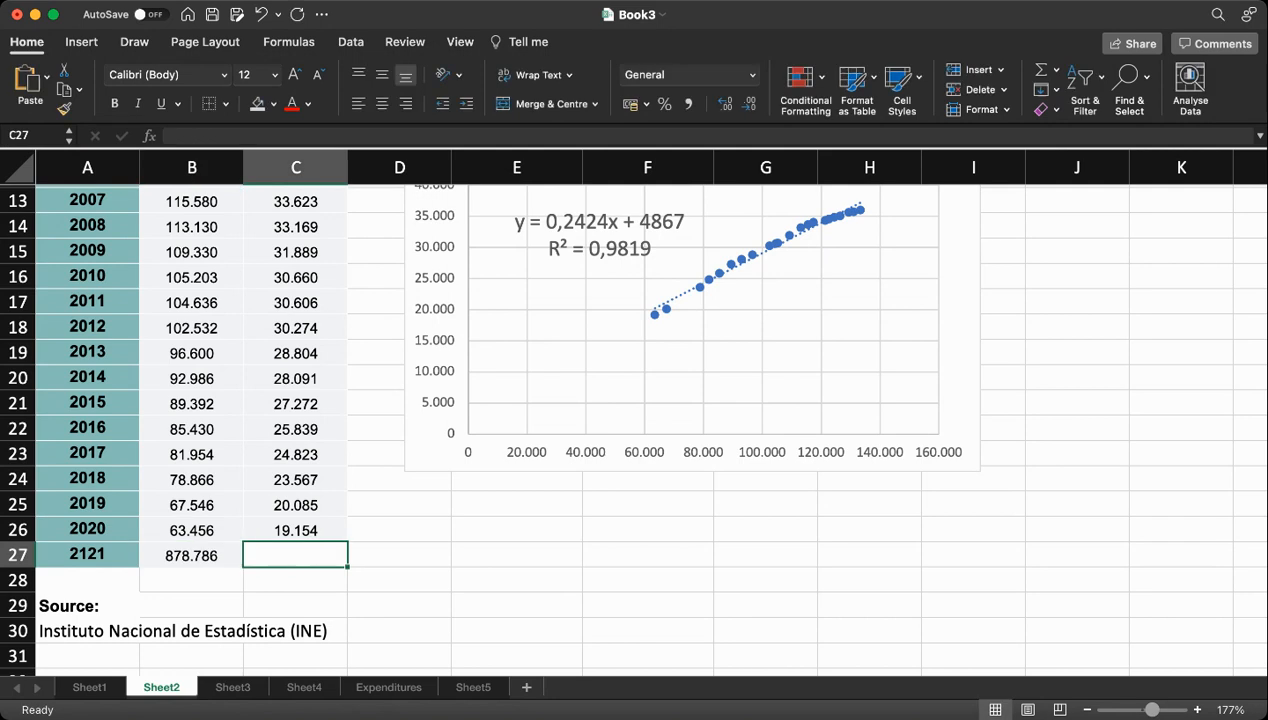
key("Left")
left_click(228, 137)
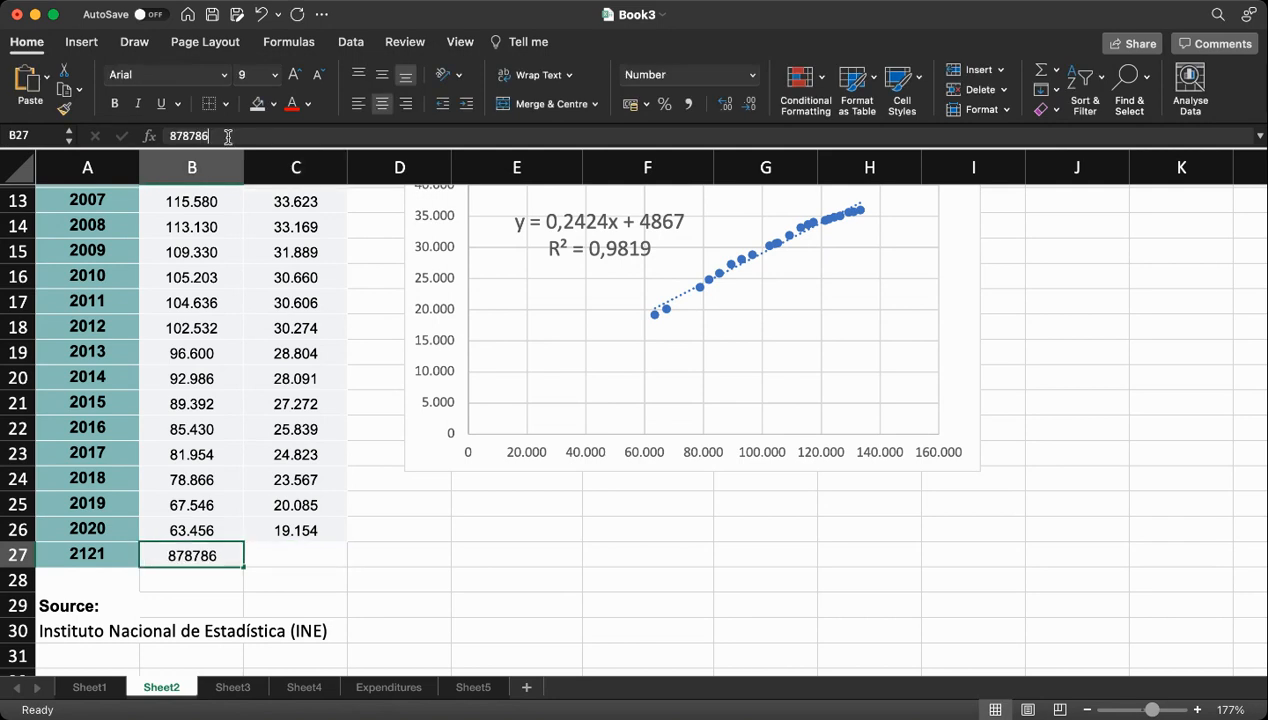
key("BackSpace")
key("Return")
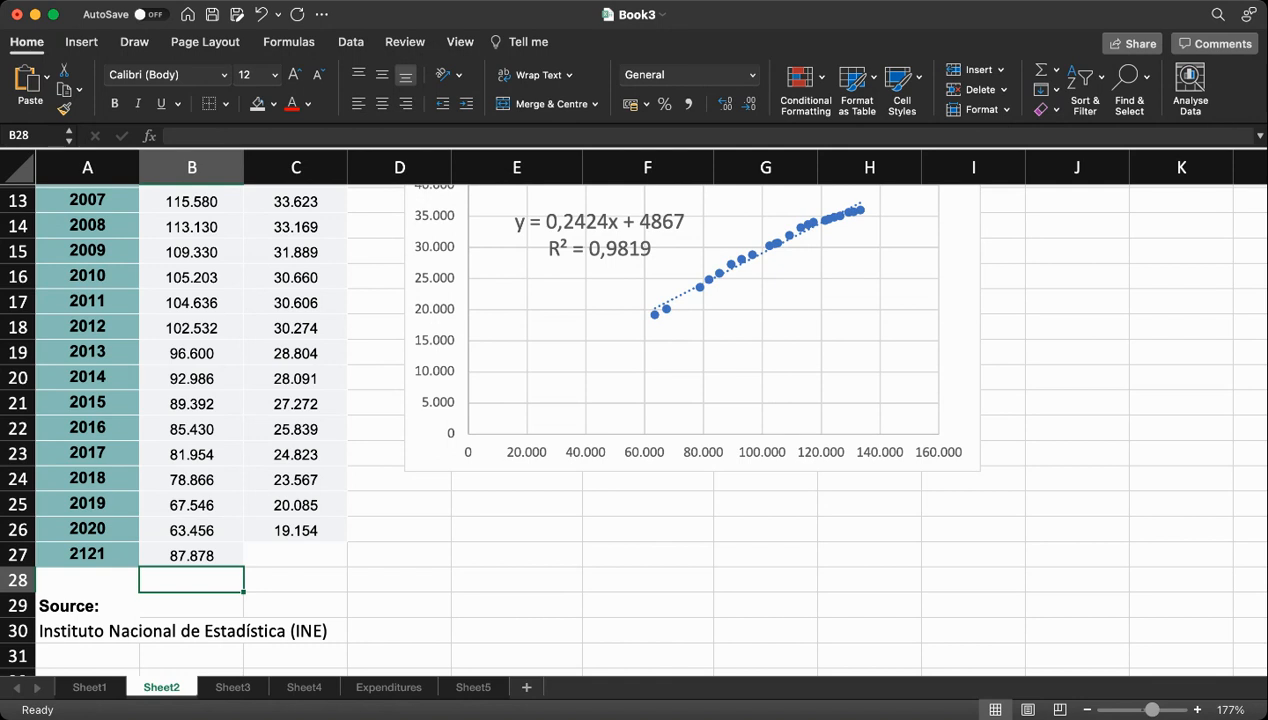
Undo the year and Total Spain entries in row 27, leaving its Madrid cell blank
left_click(295, 555)
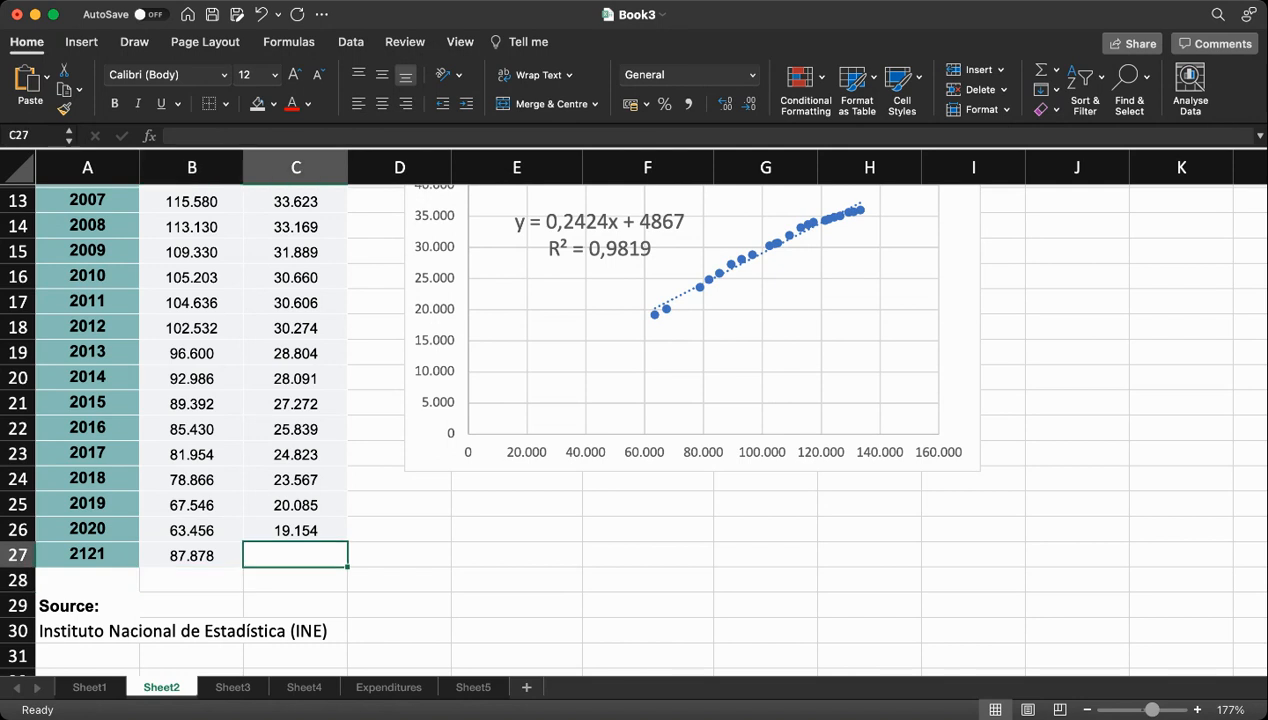
scroll(634, 420, "up", 2)
scroll(634, 420, "up", 5)
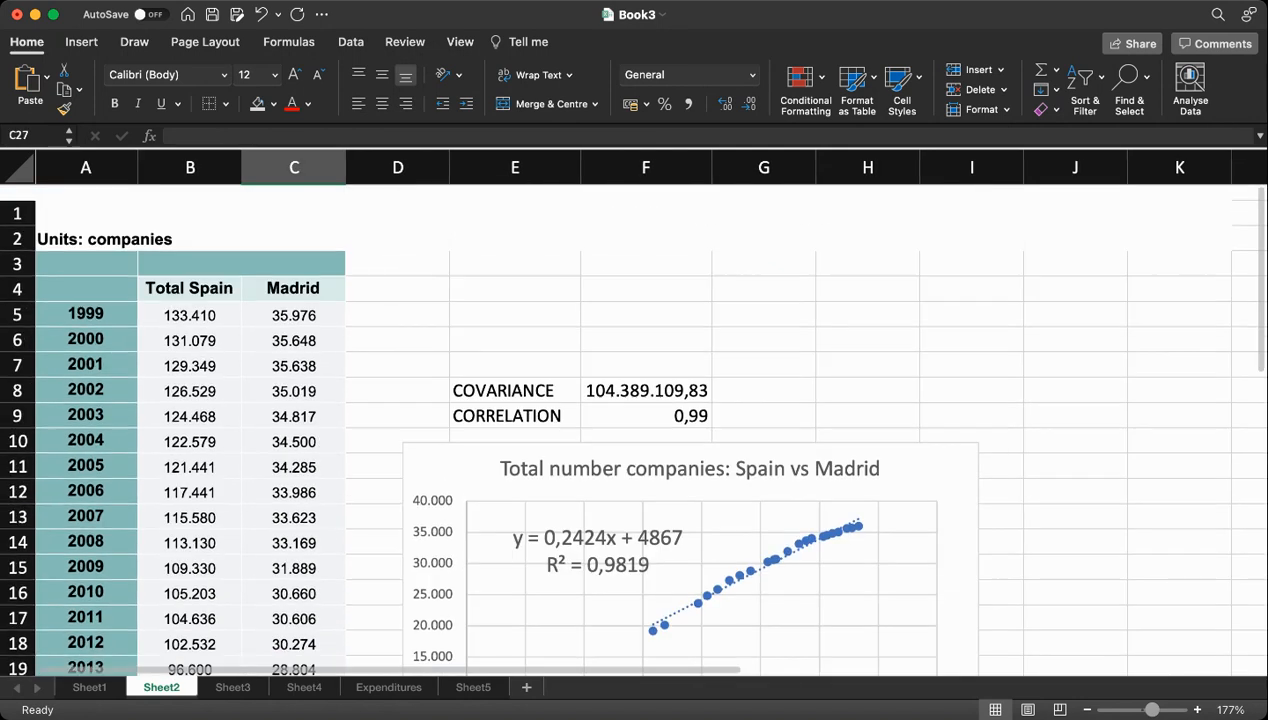
scroll(634, 420, "down", 3)
scroll(634, 420, "down", 6)
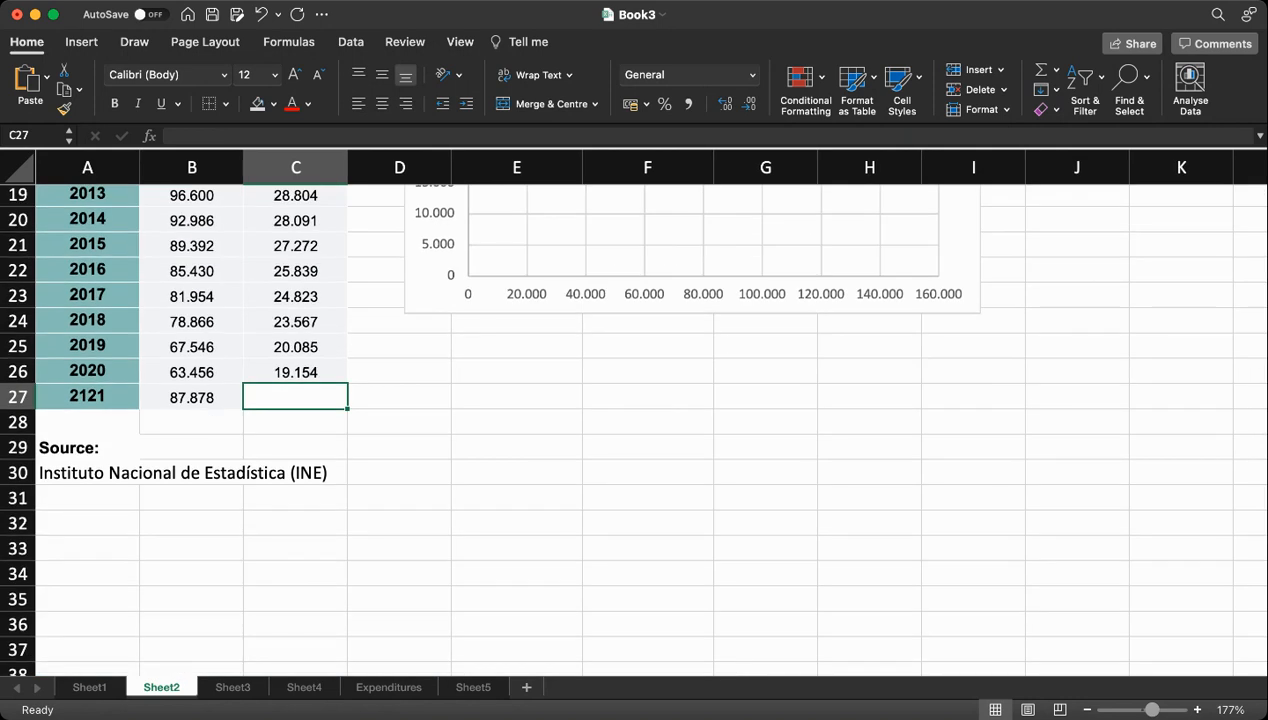
scroll(634, 420, "up", 5)
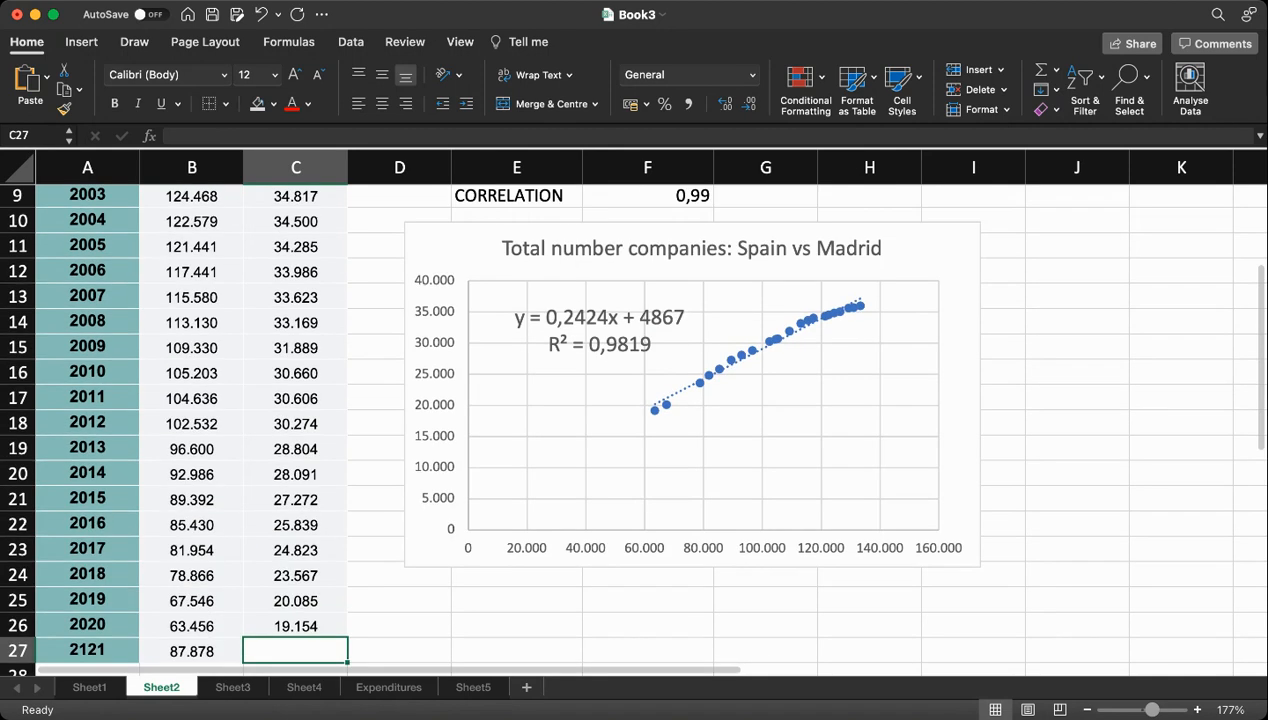
scroll(634, 430, "down", 2)
left_click(191, 568)
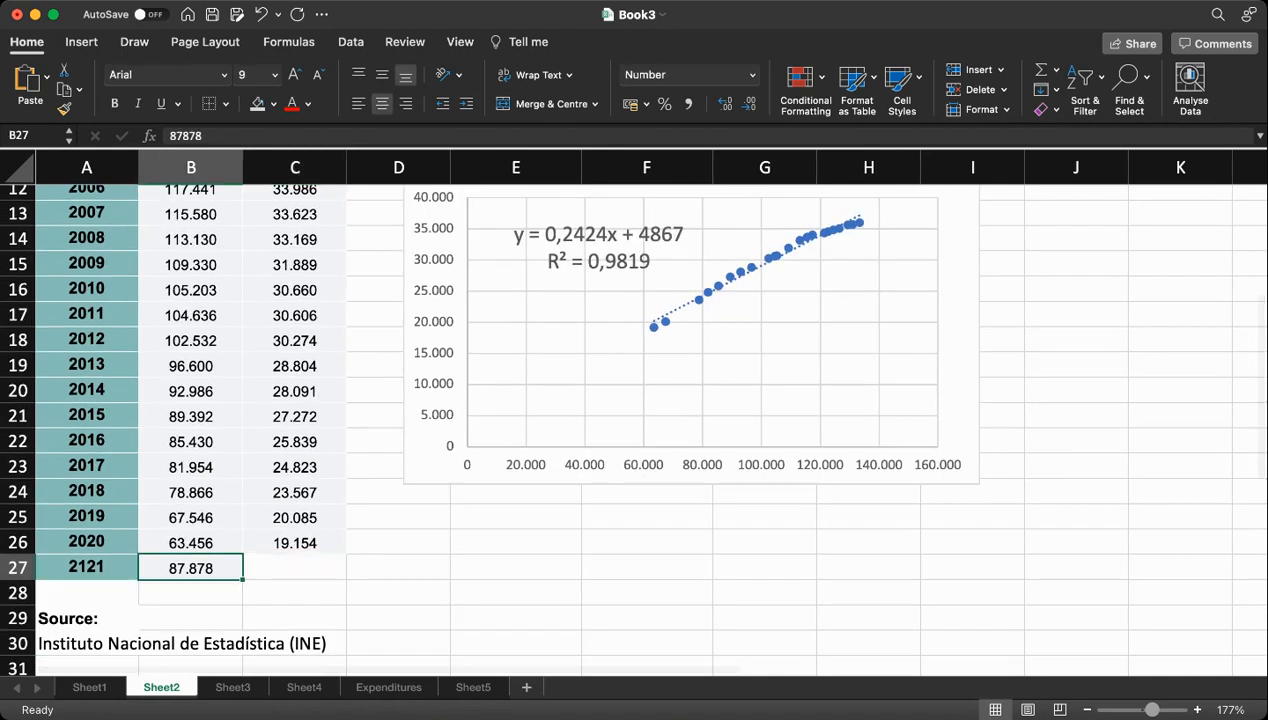
key("super+z")
key("super+z")
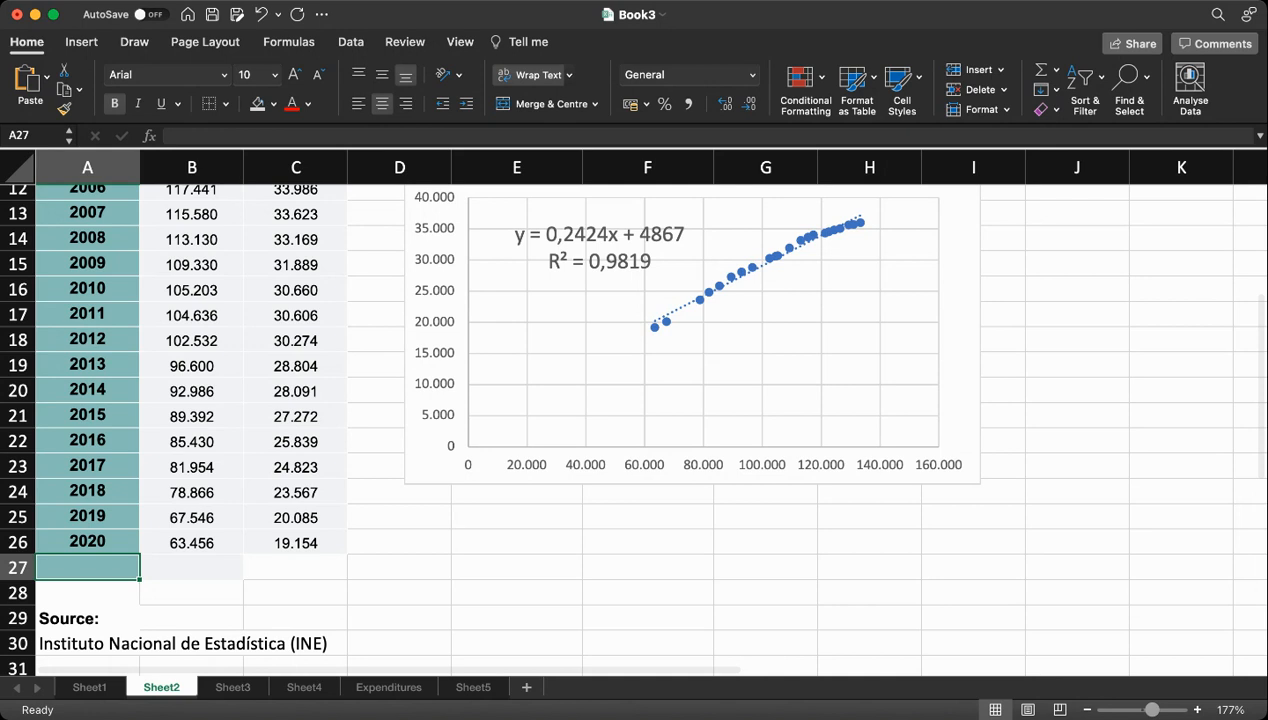
Review the yearly Total Spain and Madrid counts against the covariance, correlation and scatter chart trendline
left_click(516, 593)
scroll(516, 593, "up", 3)
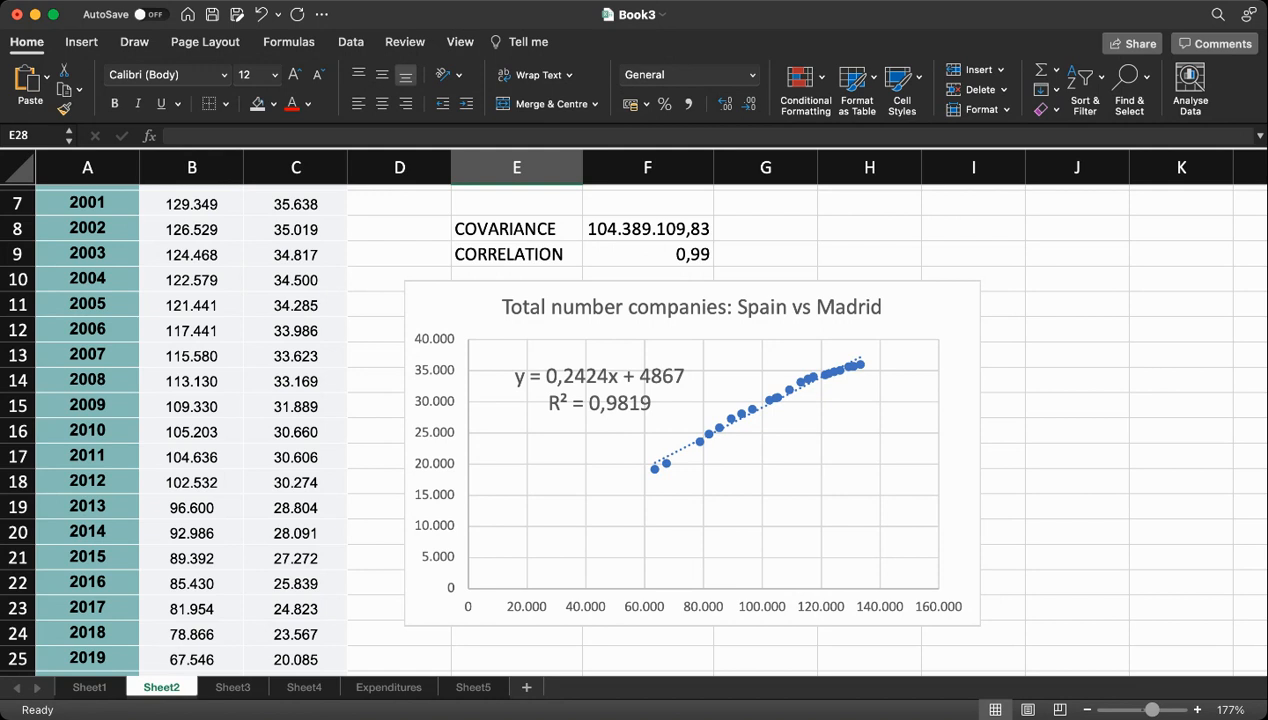
scroll(640, 425, "up", 3)
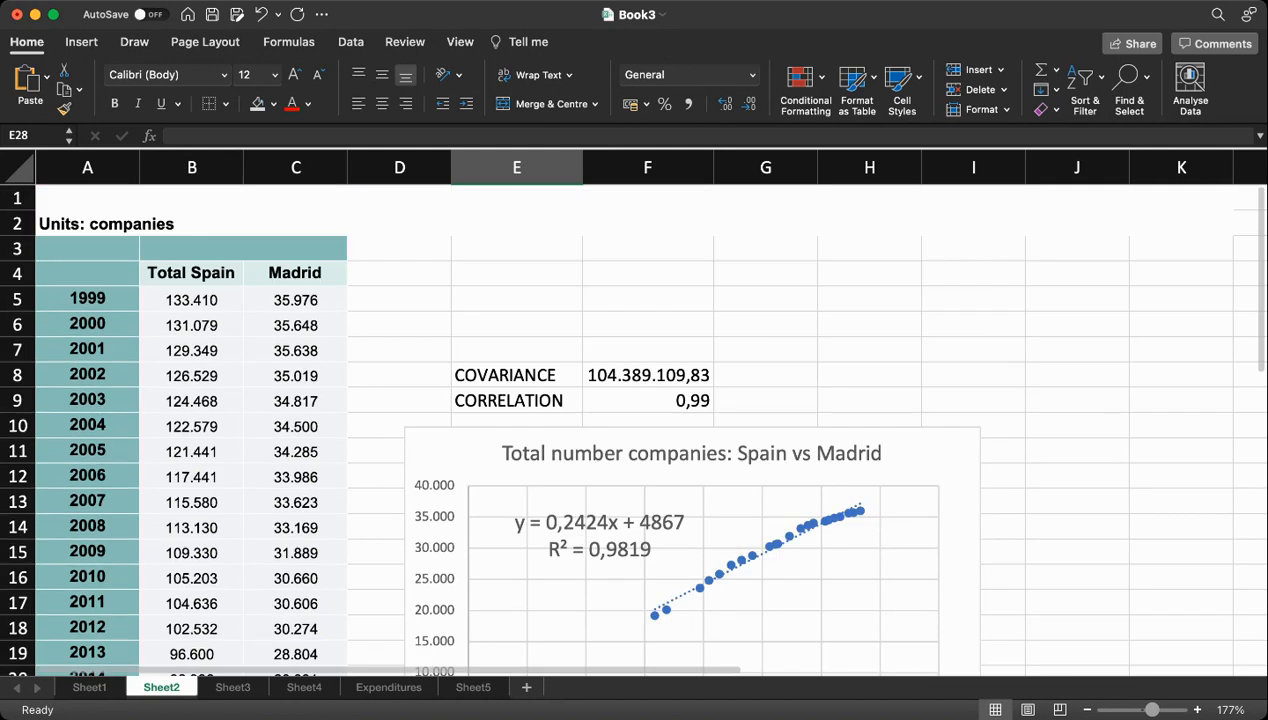
left_click(869, 299)
scroll(869, 299, "down", 1)
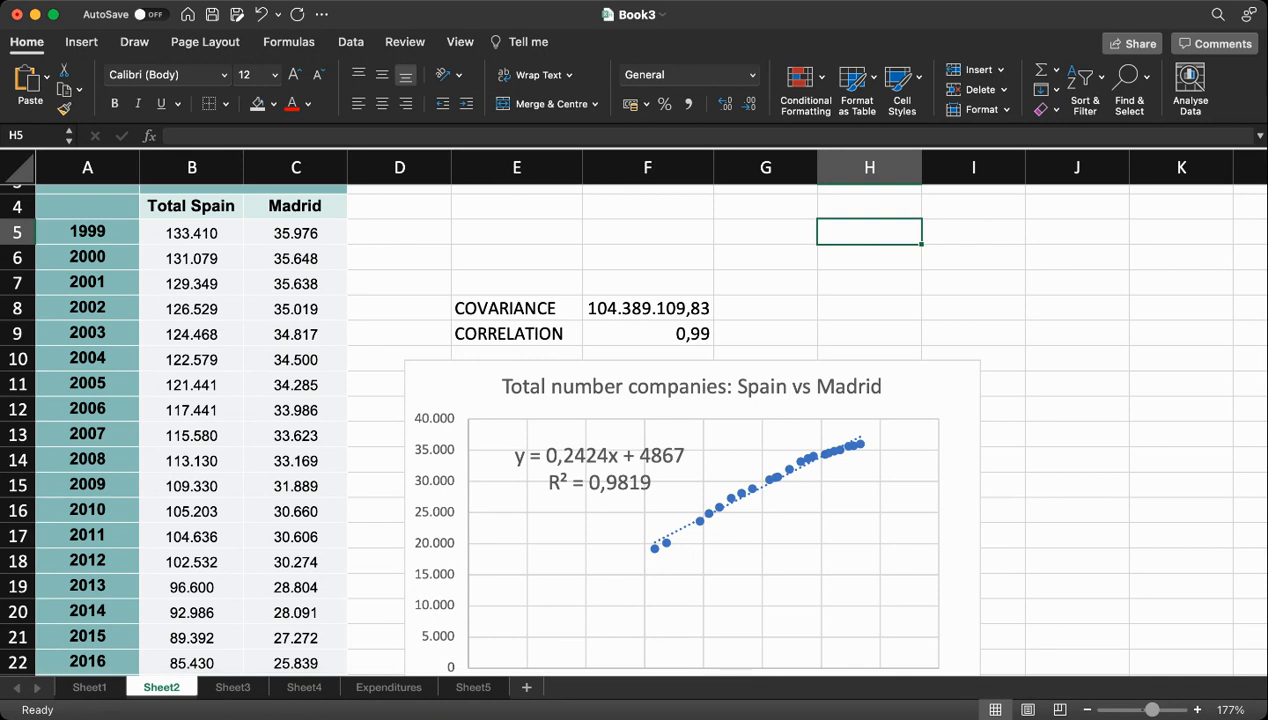
left_click(1181, 359)
scroll(634, 420, "up", 1)
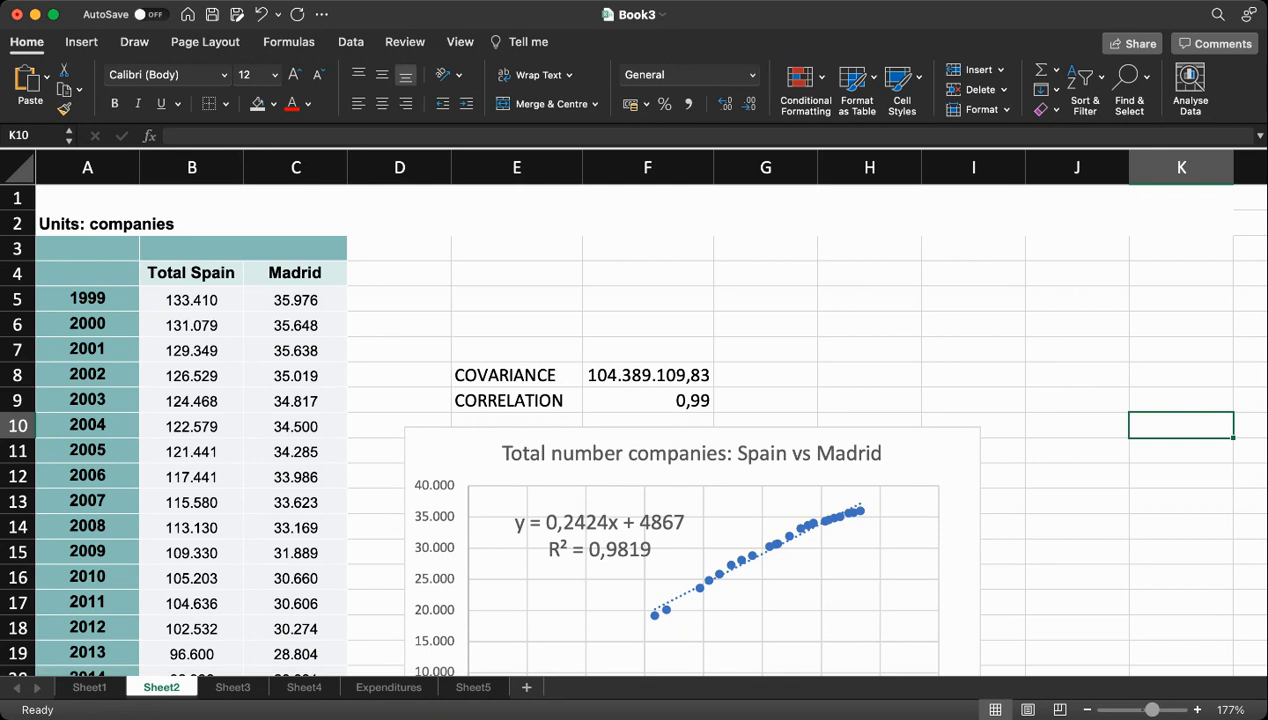
scroll(634, 420, "down", 5)
scroll(634, 420, "up", 5)
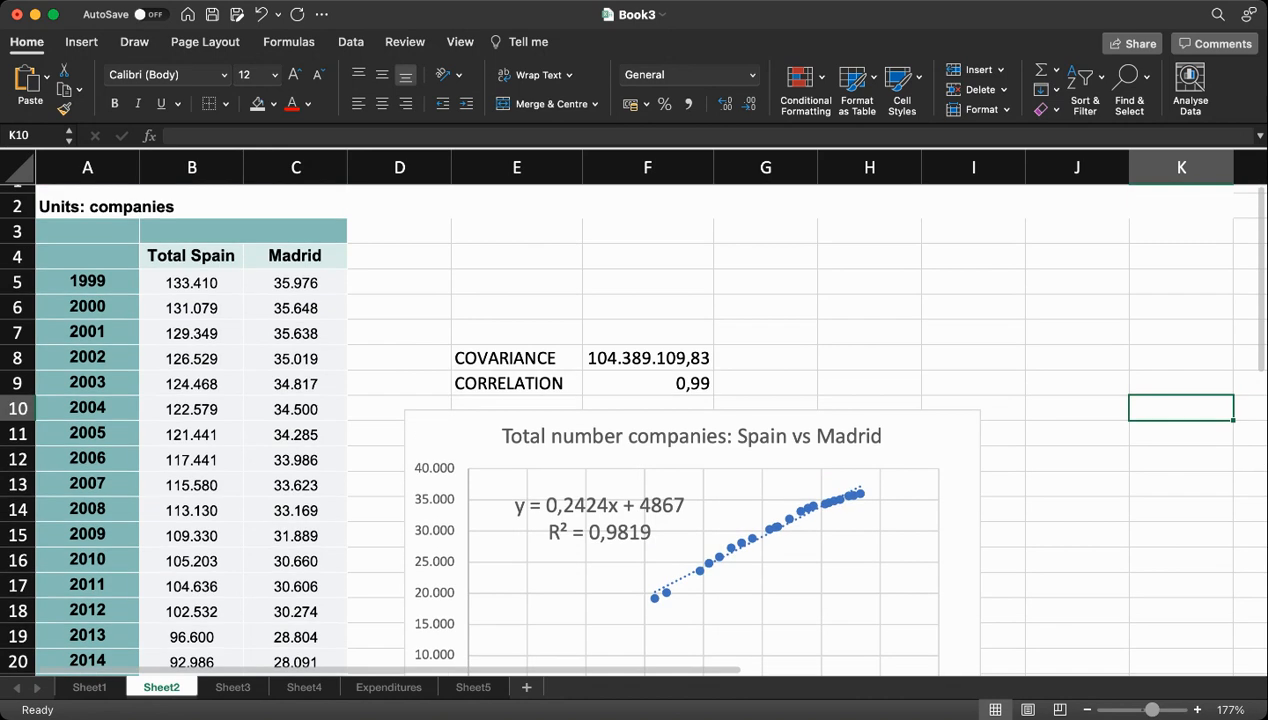
scroll(634, 420, "down", 4)
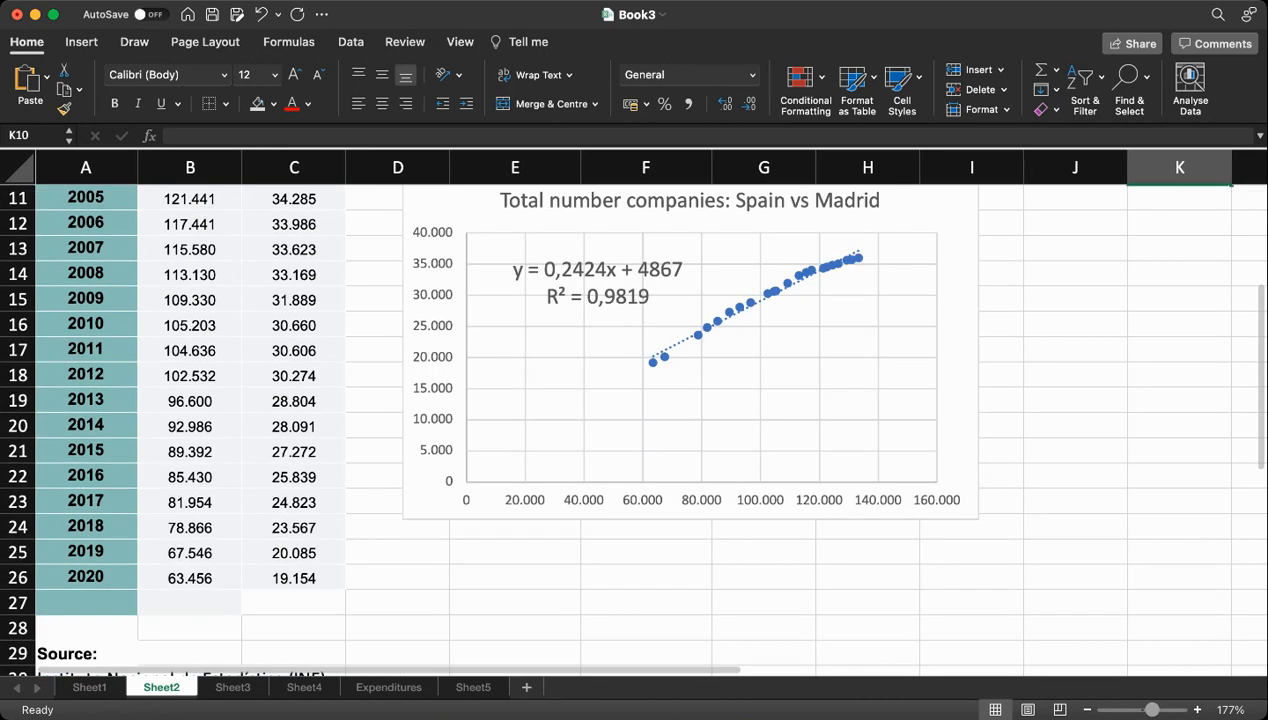
scroll(634, 420, "up", 5)
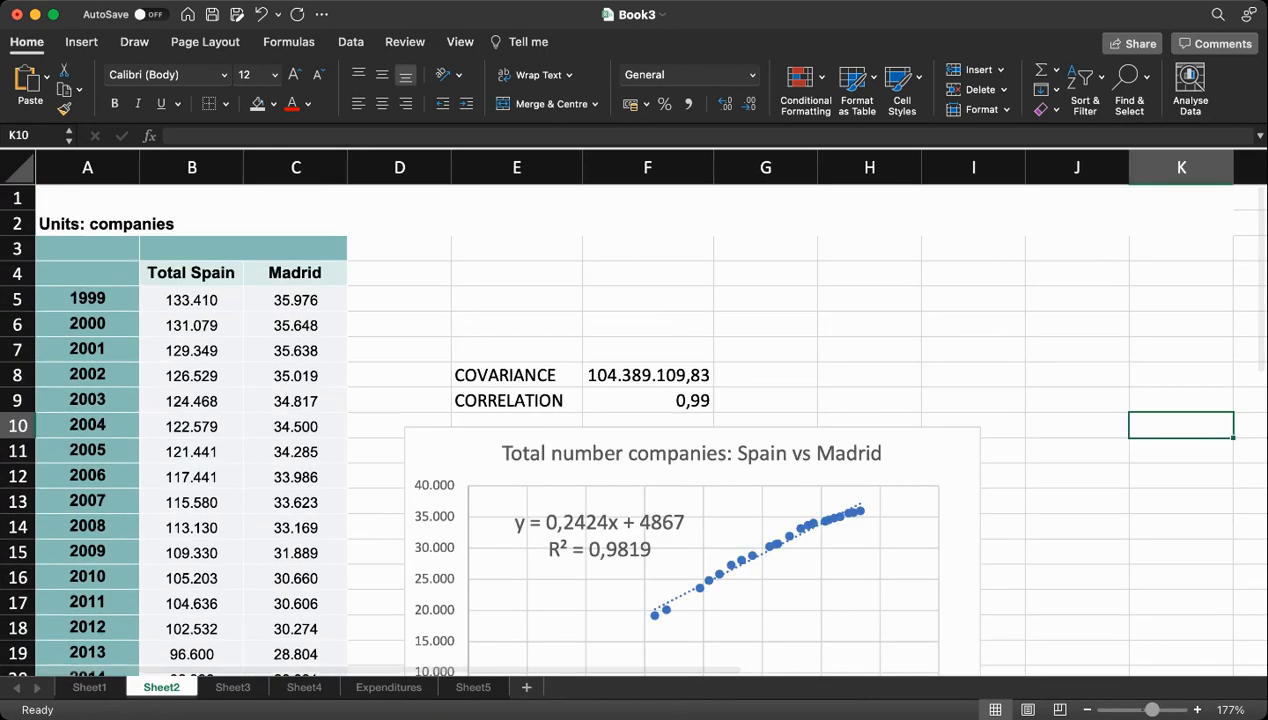
scroll(634, 420, "down", 2)
scroll(634, 420, "down", 6)
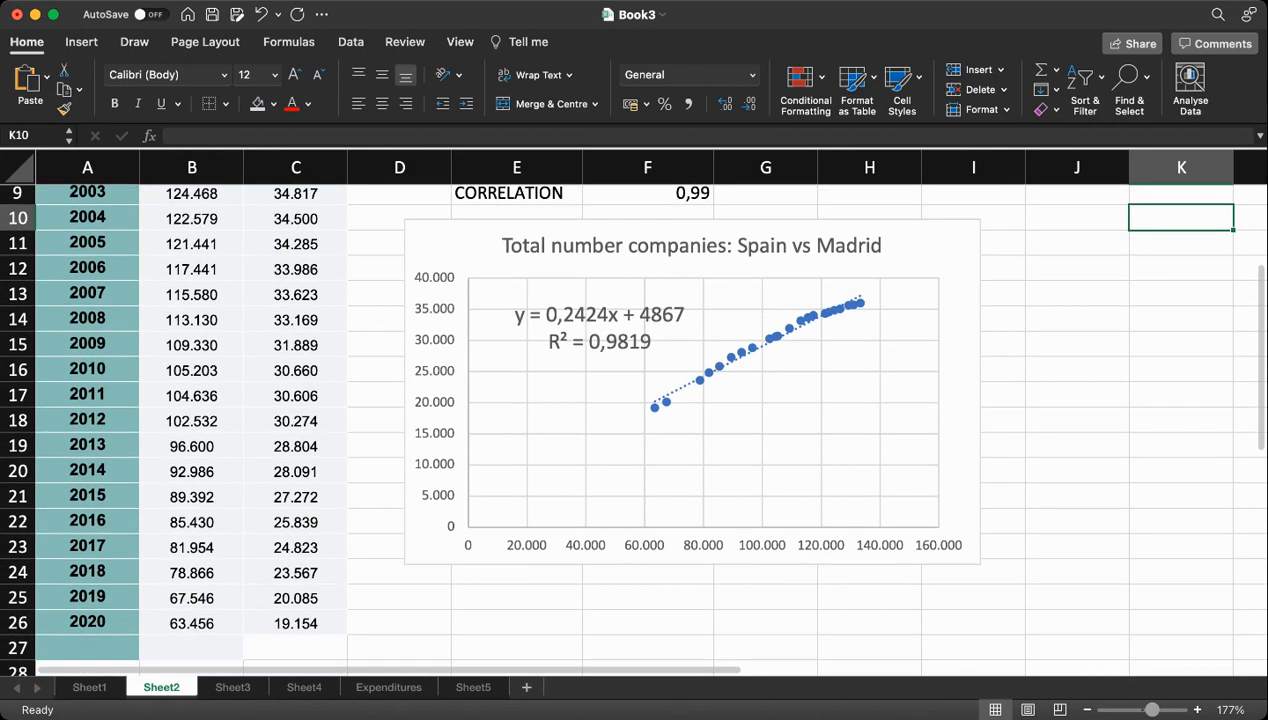
scroll(634, 420, "up", 8)
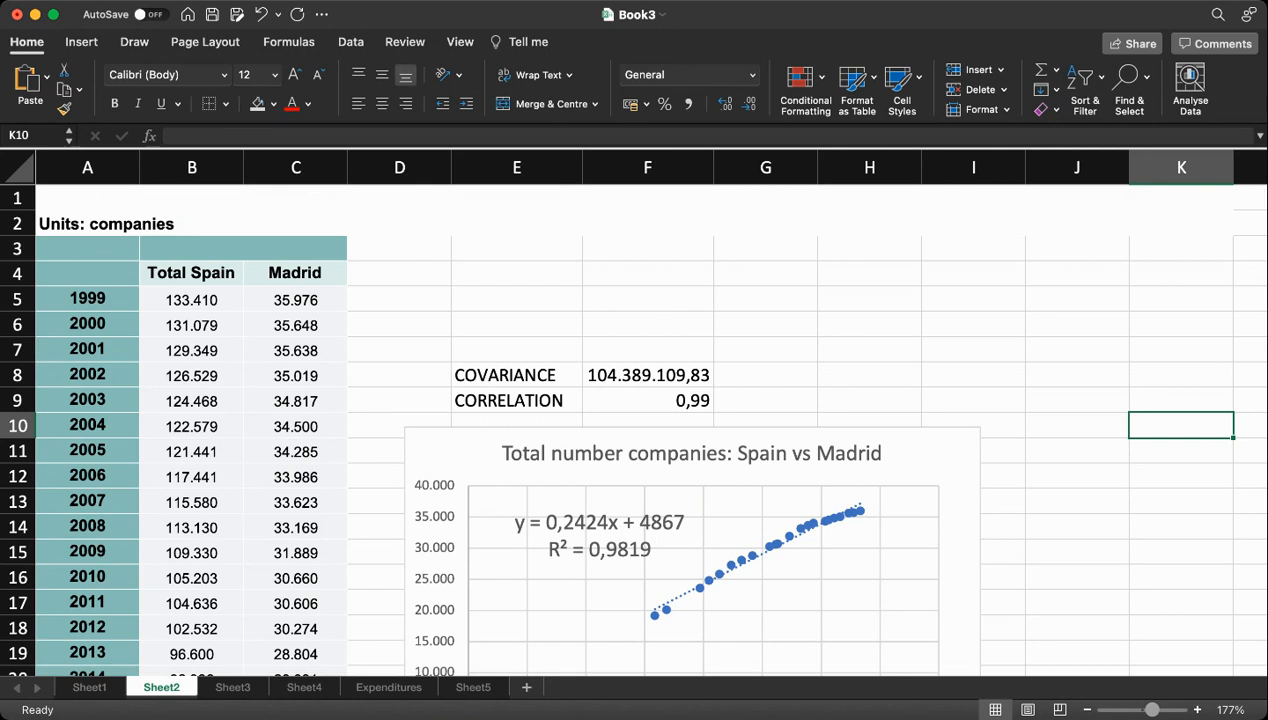
Examine the scatter chart's trendline alongside the covariance formula in F8 and the correlation formula in F9
scroll(634, 420, "down", 2)
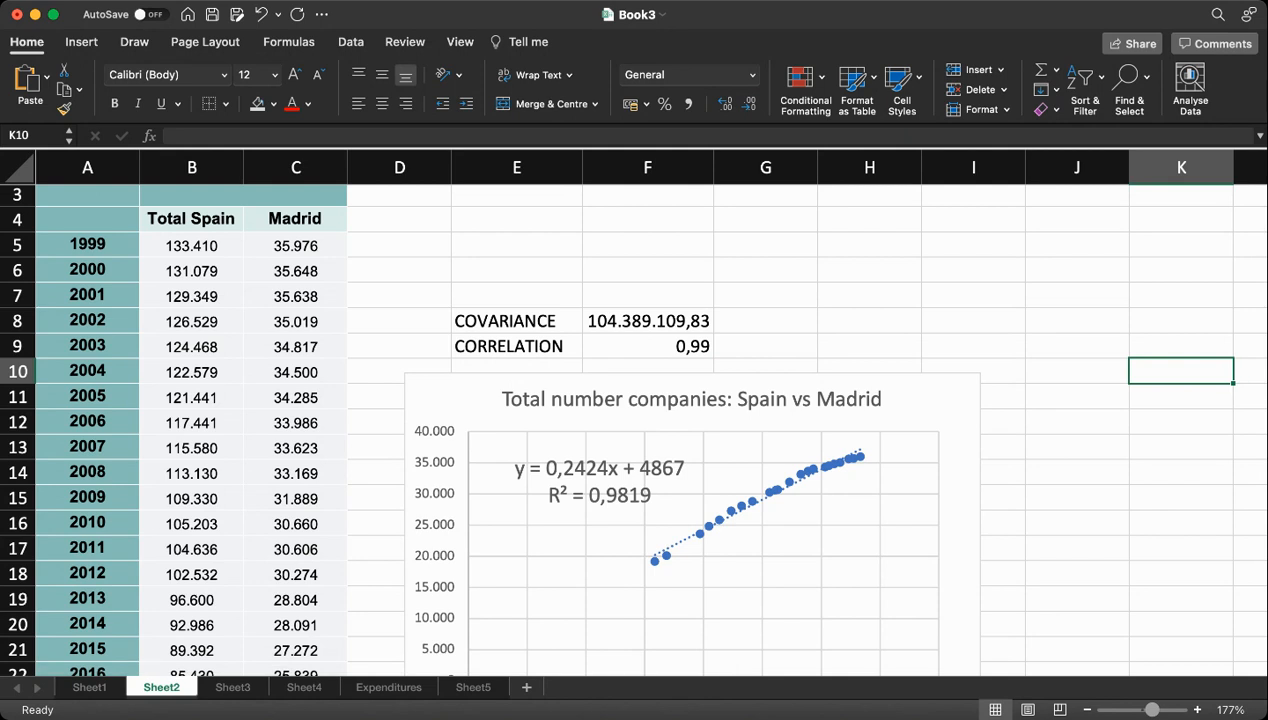
scroll(634, 430, "down", 3)
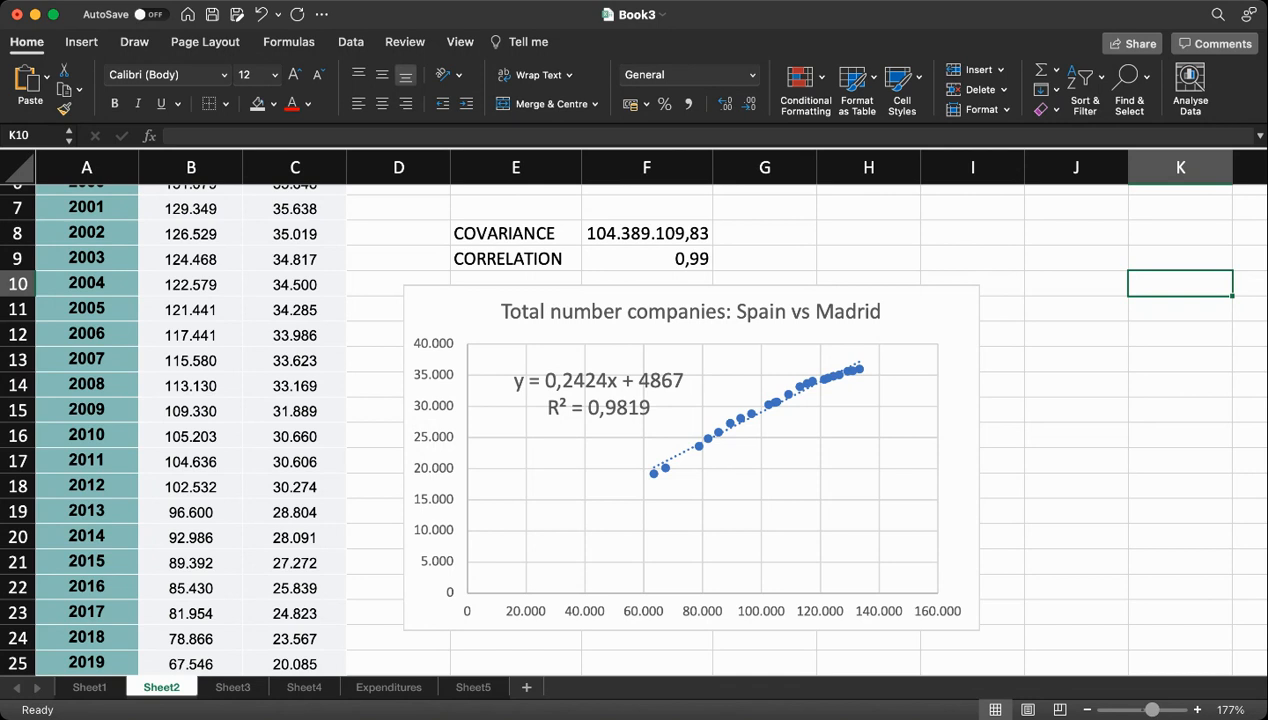
scroll(628, 410, "up", 3)
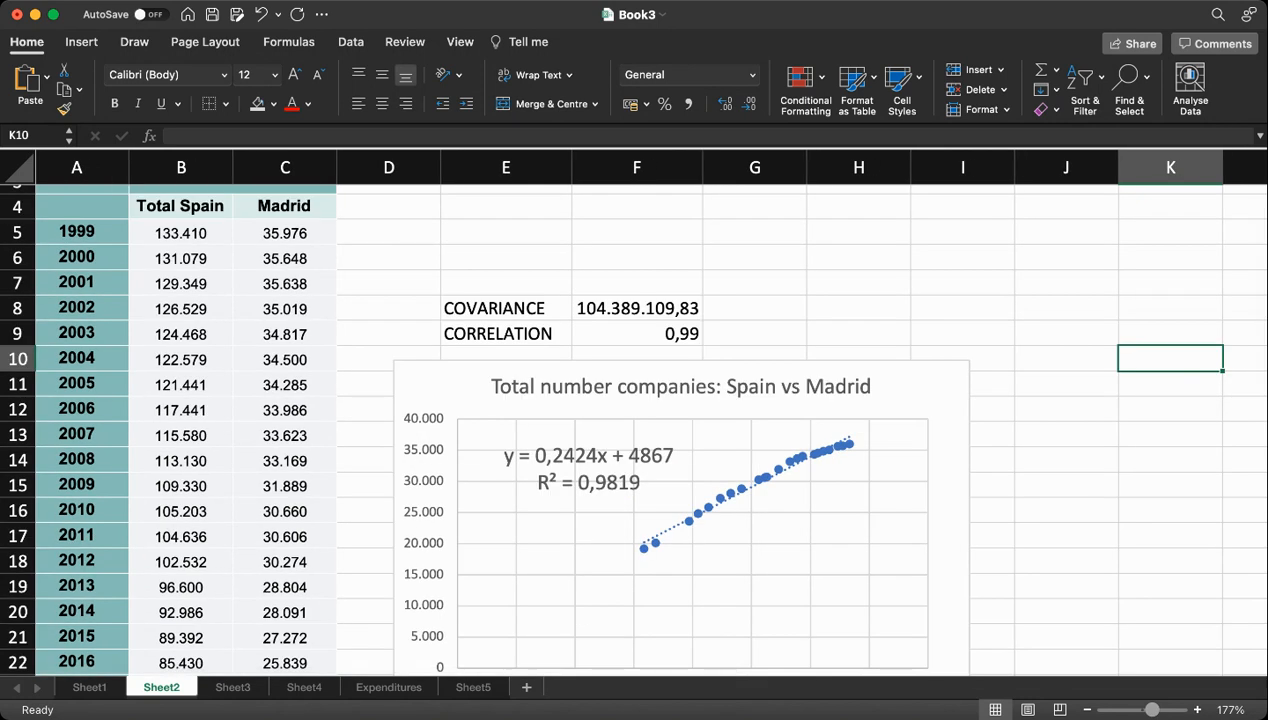
scroll(634, 410, "down", 5)
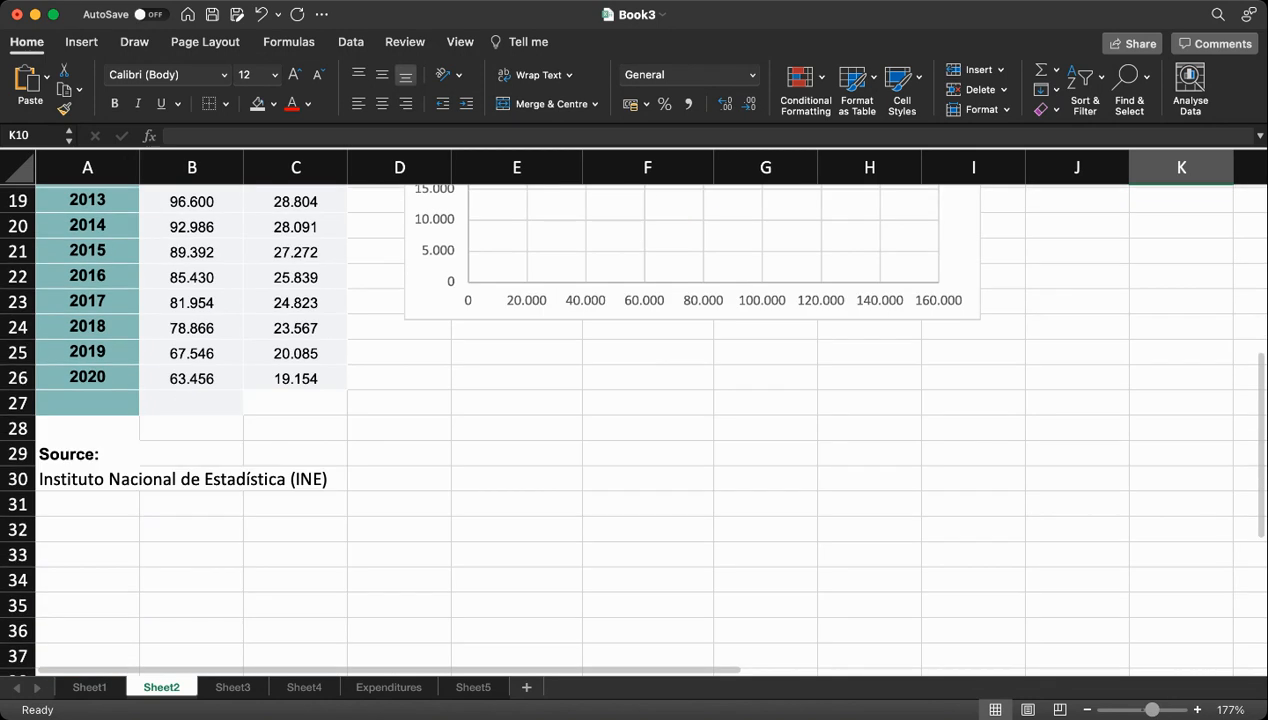
scroll(634, 410, "up", 6)
scroll(634, 410, "down", 2)
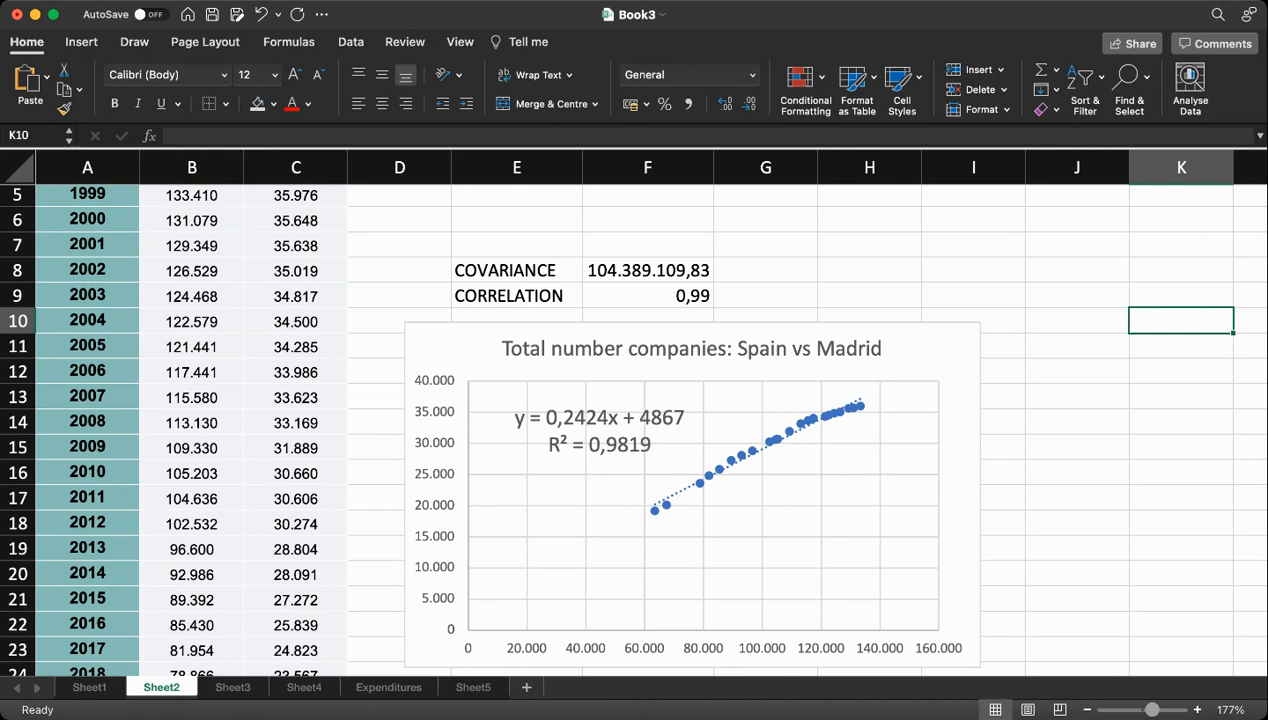
left_click(648, 270)
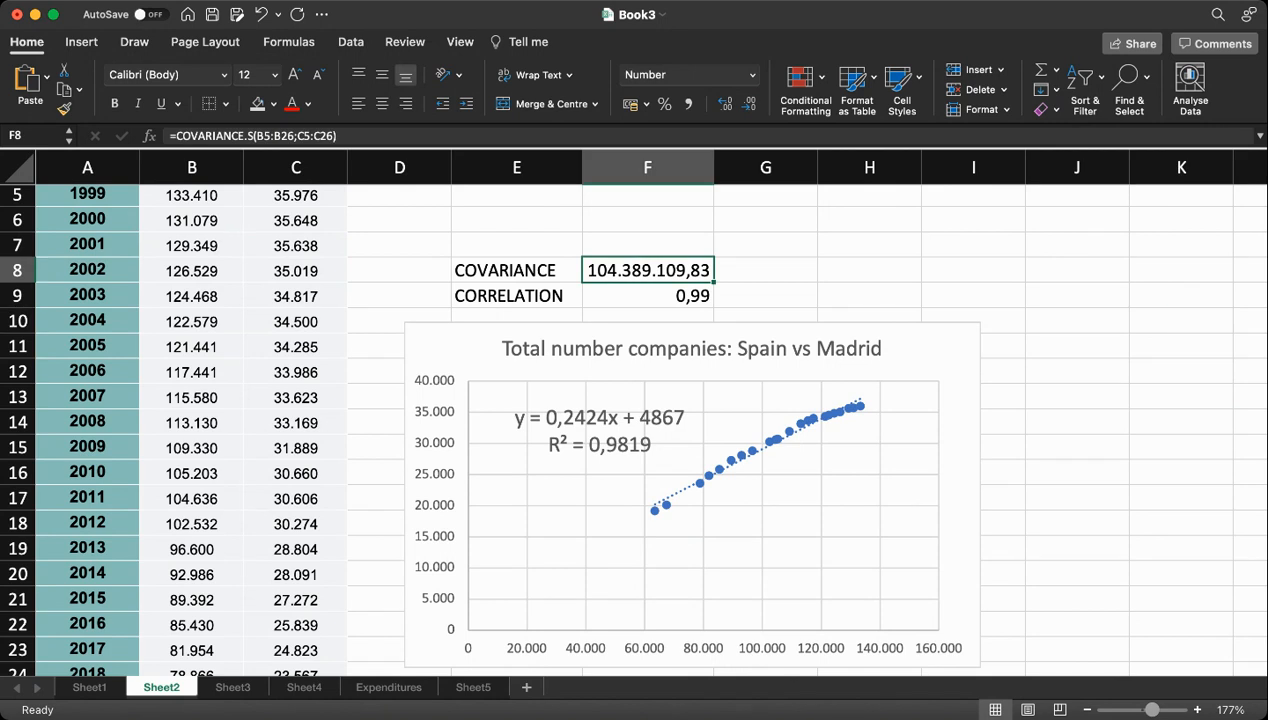
left_click(648, 296)
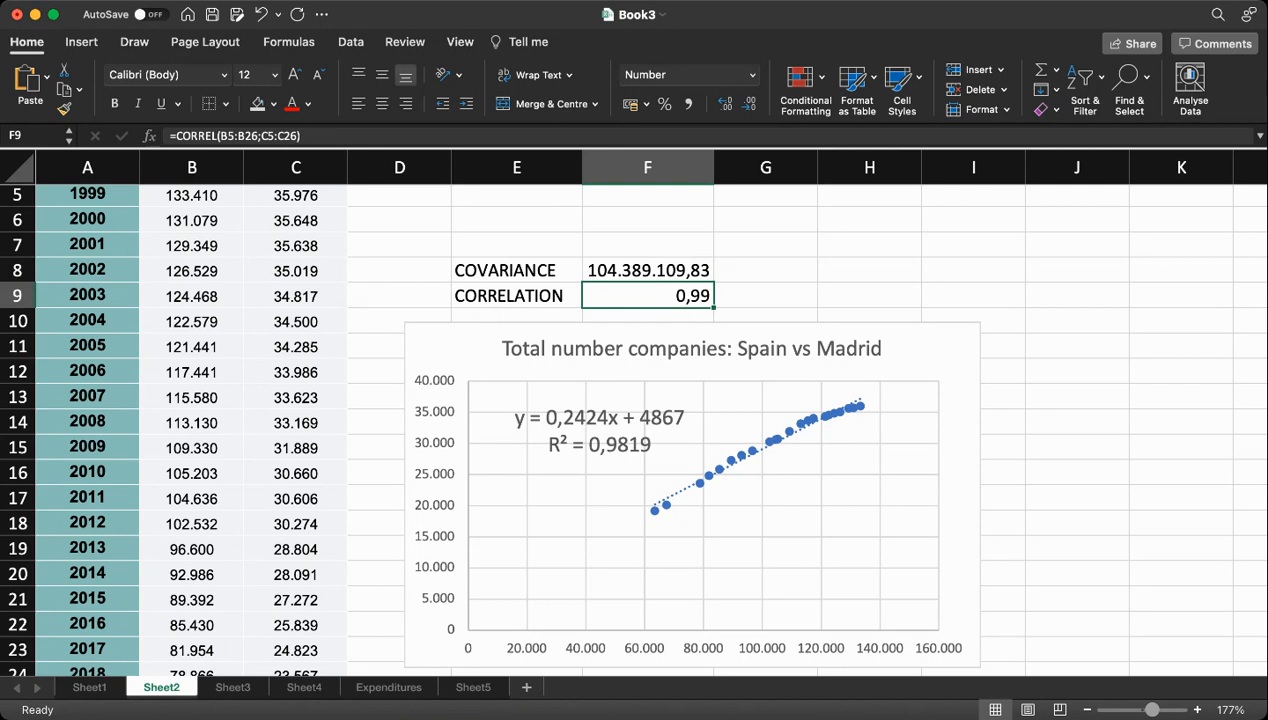